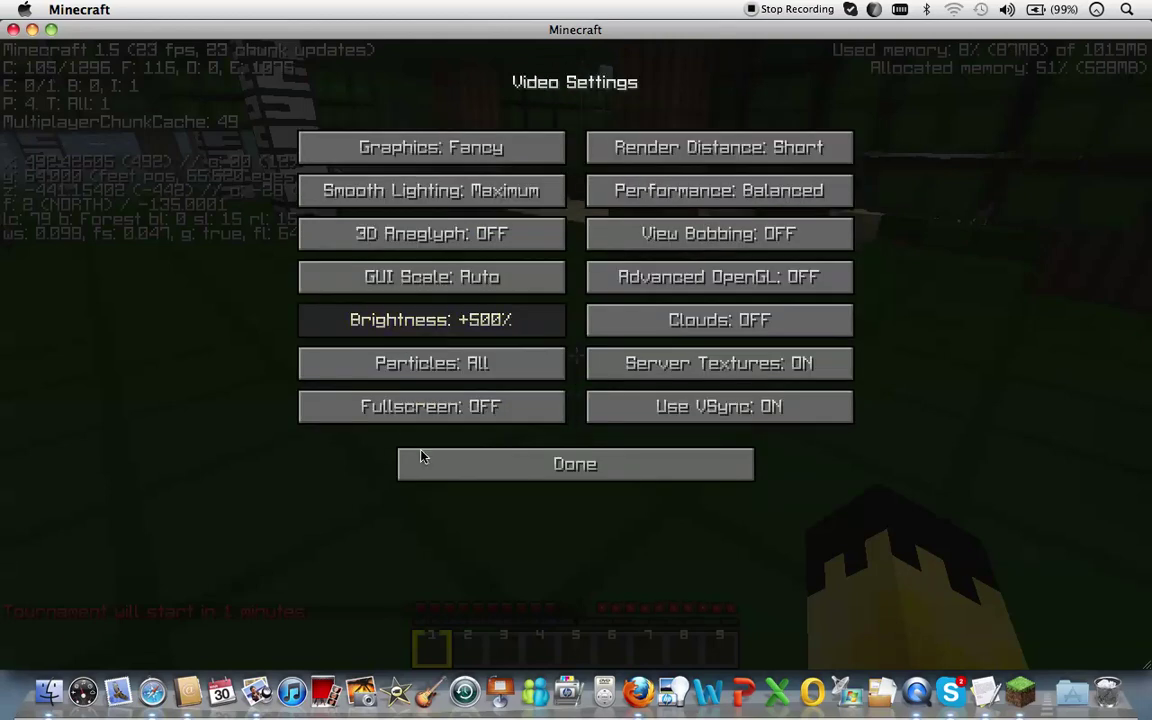
Switch to fullscreen, resume play, and check the player list while jumping.
{"action": "left_click", "coordinate": [445, 403]}
{"action": "left_click", "coordinate": [555, 612]}
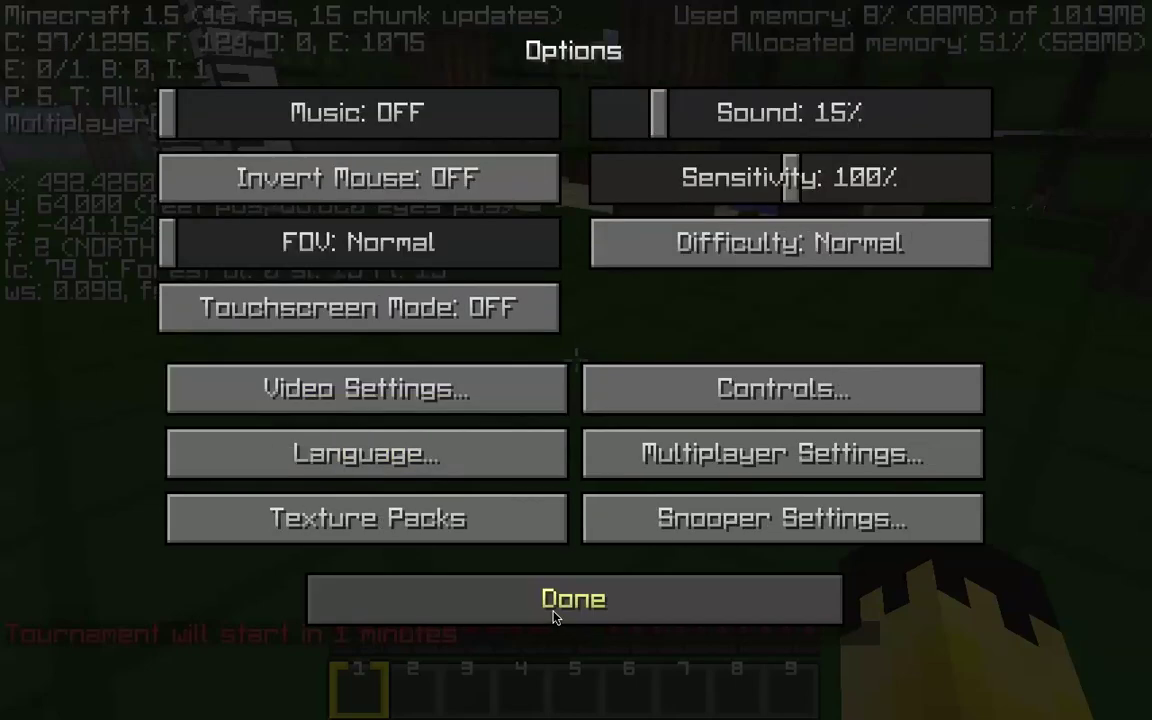
{"action": "left_click", "coordinate": [571, 592]}
{"action": "left_click", "coordinate": [520, 229]}
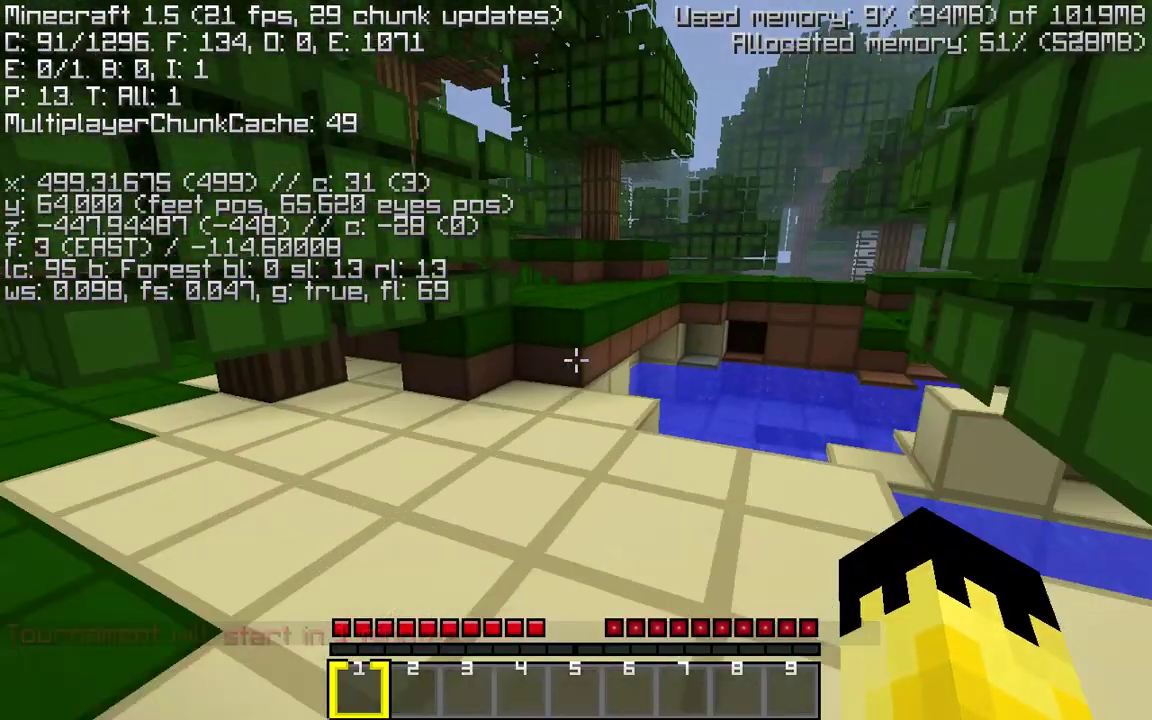
{"action": "key", "text": "Tab"}
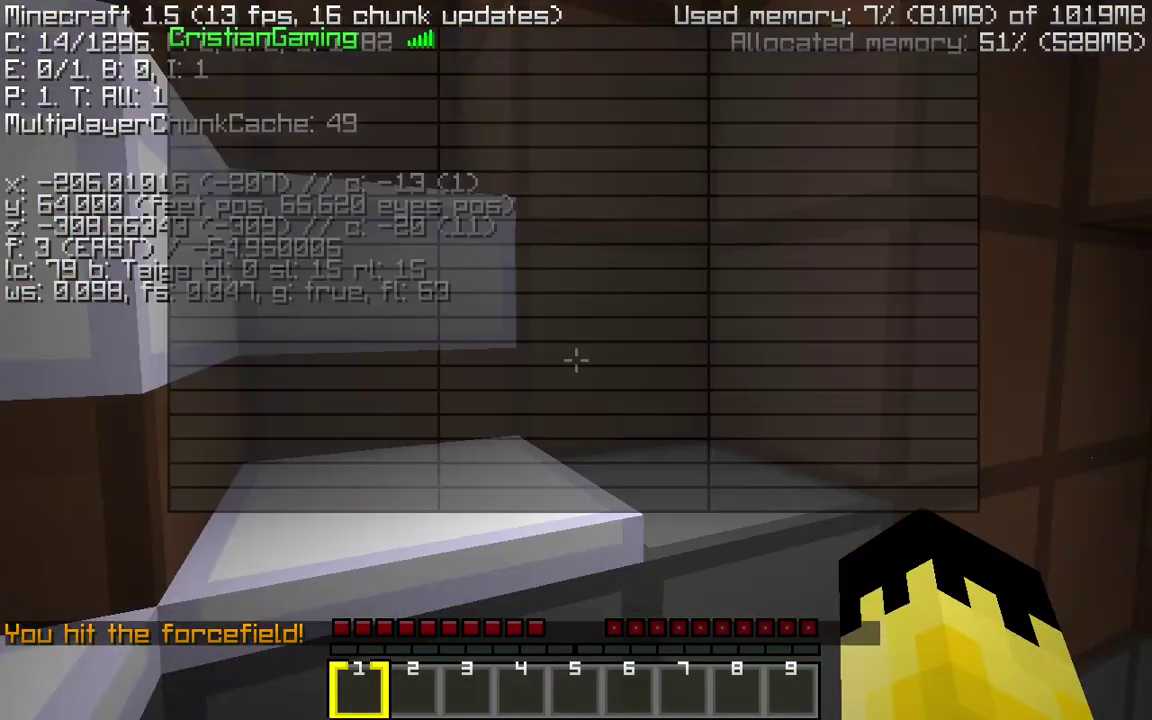
{"action": "key", "text": "space"}
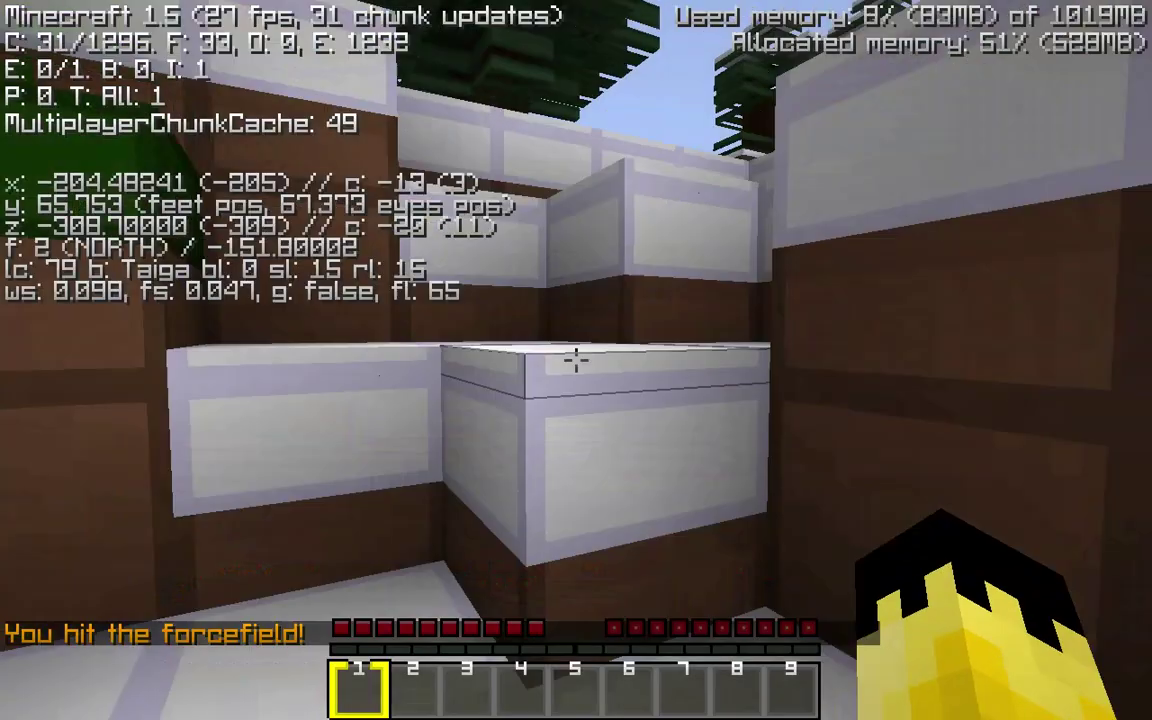
Pause and set the game back to windowed mode in Video Settings.
{"action": "key", "text": "Escape"}
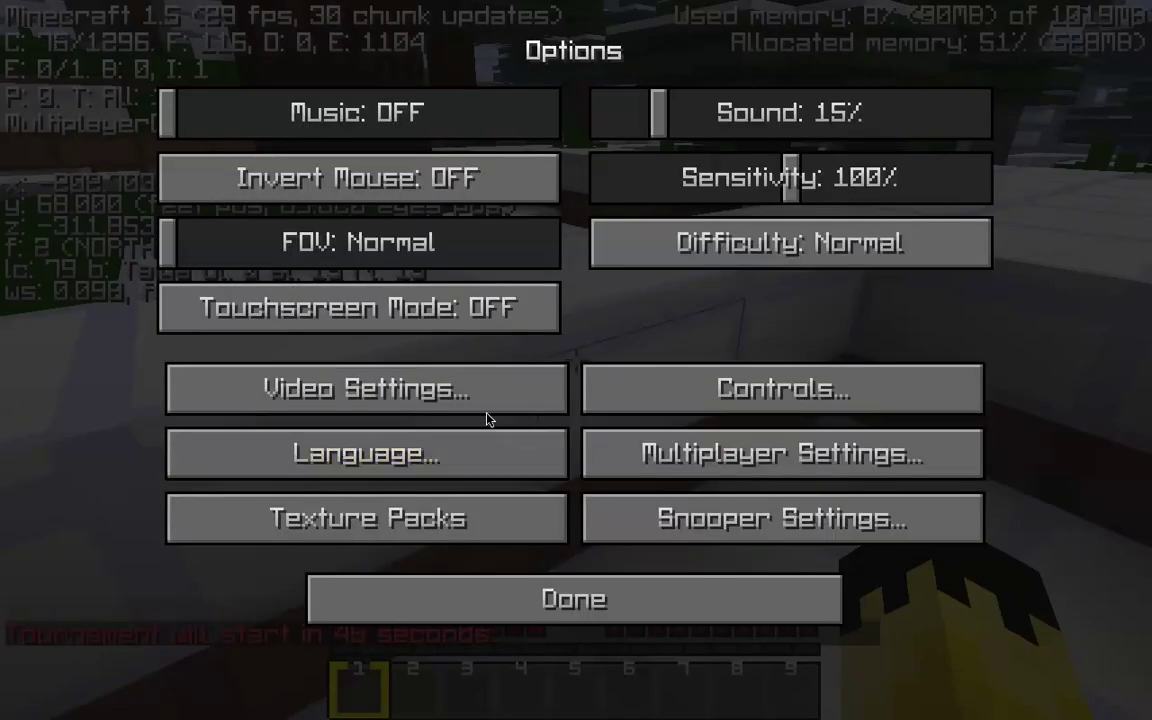
{"action": "left_click", "coordinate": [485, 395]}
{"action": "left_click", "coordinate": [430, 518]}
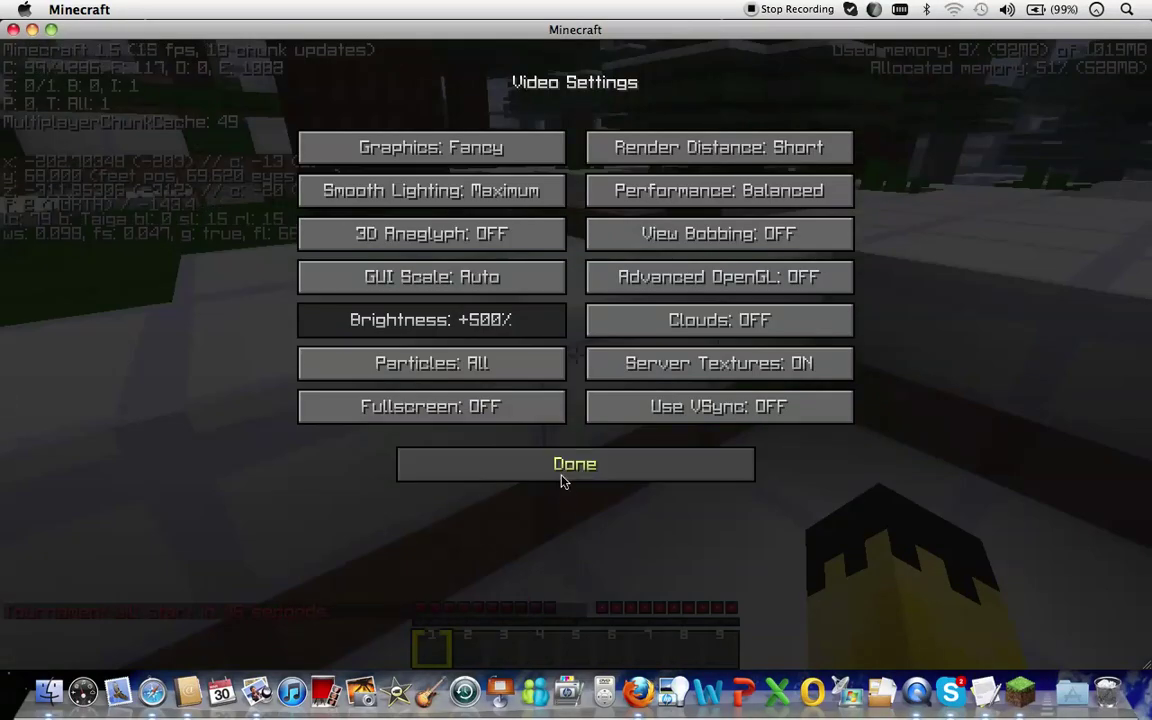
Return to the game and walk across the snow, breaking tall grass ahead.
{"action": "left_click", "coordinate": [565, 472]}
{"action": "left_click", "coordinate": [549, 471]}
{"action": "left_click", "coordinate": [520, 222]}
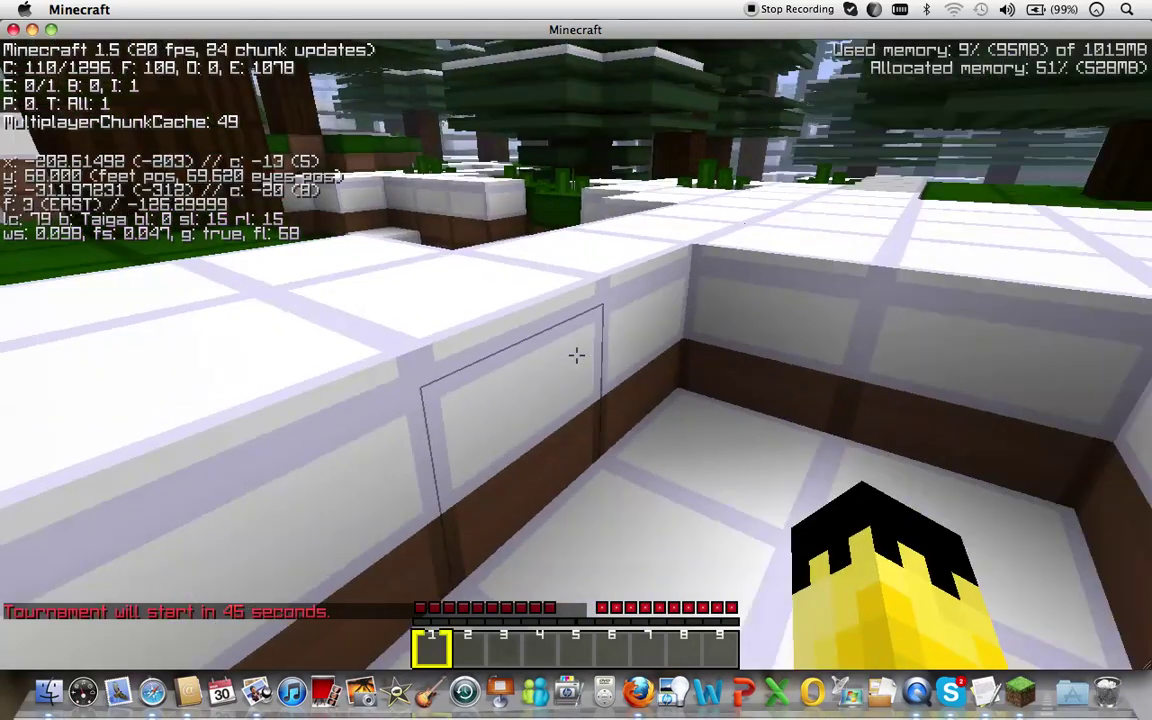
{"action": "key", "text": "w"}
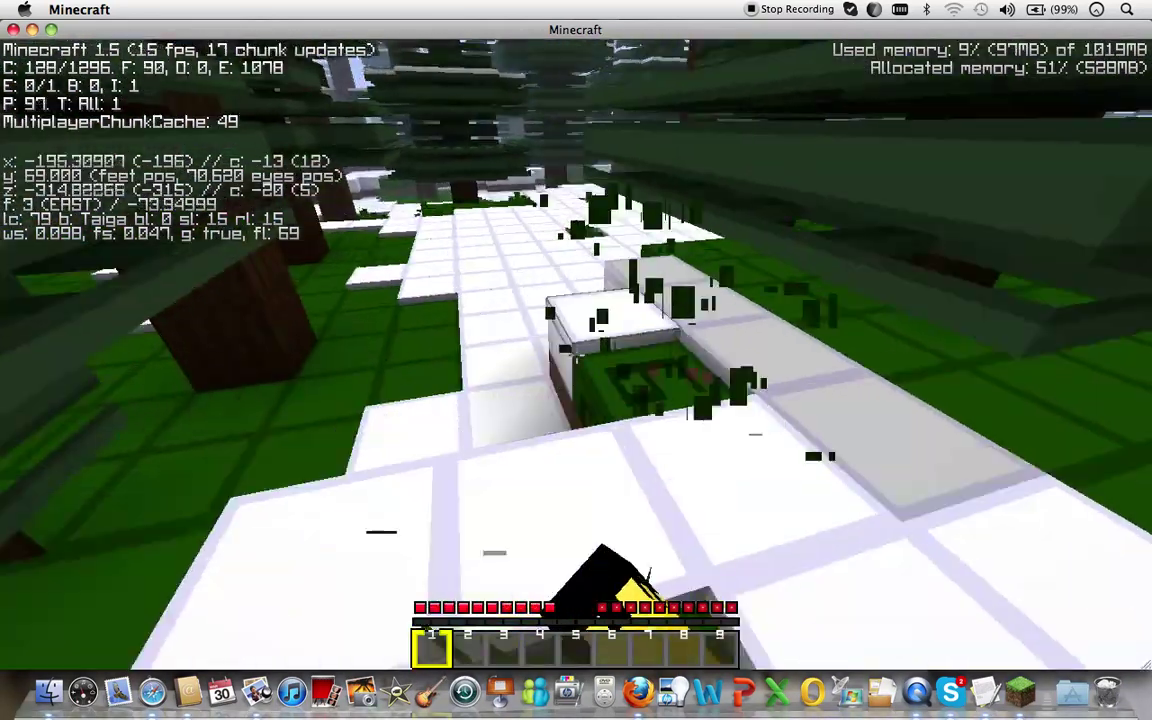
{"action": "key", "text": "space"}
{"action": "left_click", "coordinate": [576, 354]}
{"action": "key", "text": "Tab"}
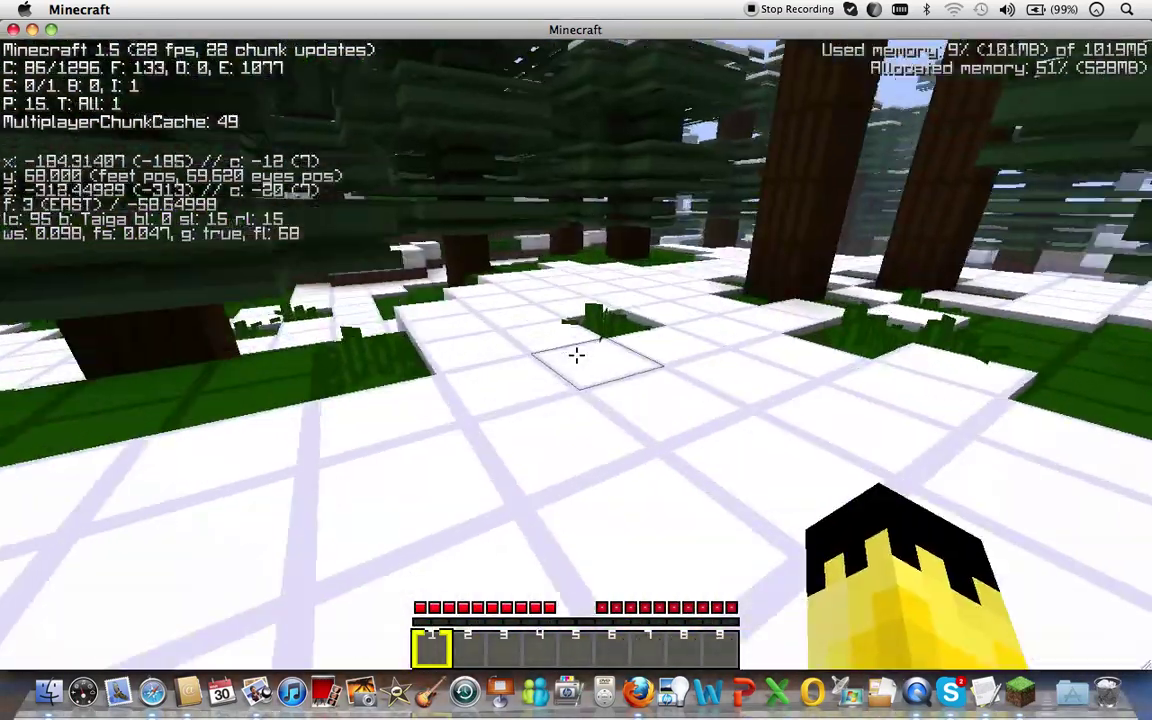
{"action": "left_click", "coordinate": [576, 354]}
Walk south through the forest with the player list showing, then jump up the snow ledge.
{"action": "key", "text": "w"}
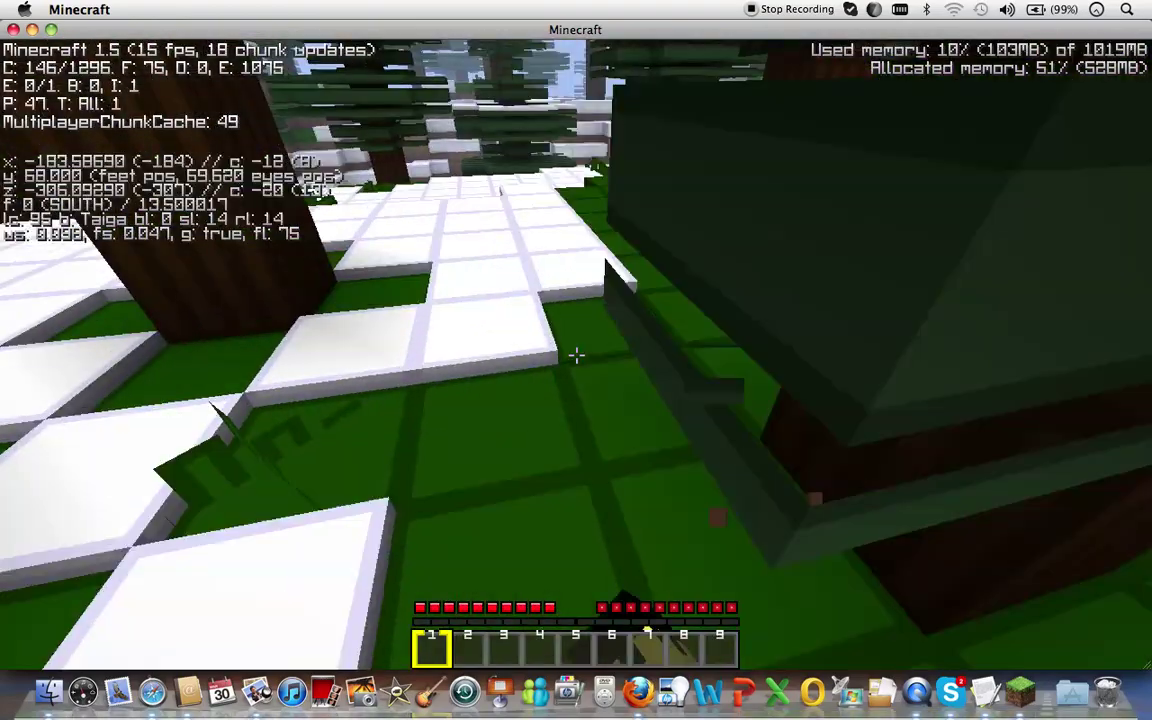
{"action": "key", "text": "w"}
{"action": "key", "text": "Tab"}
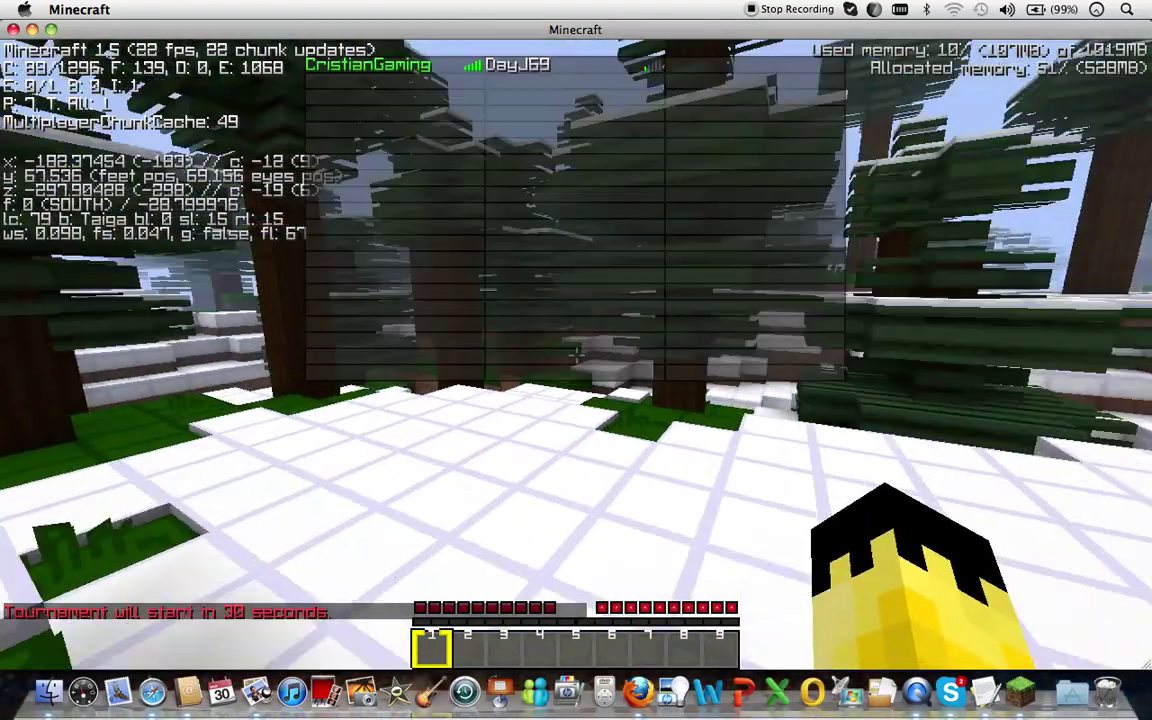
{"action": "key", "text": "w"}
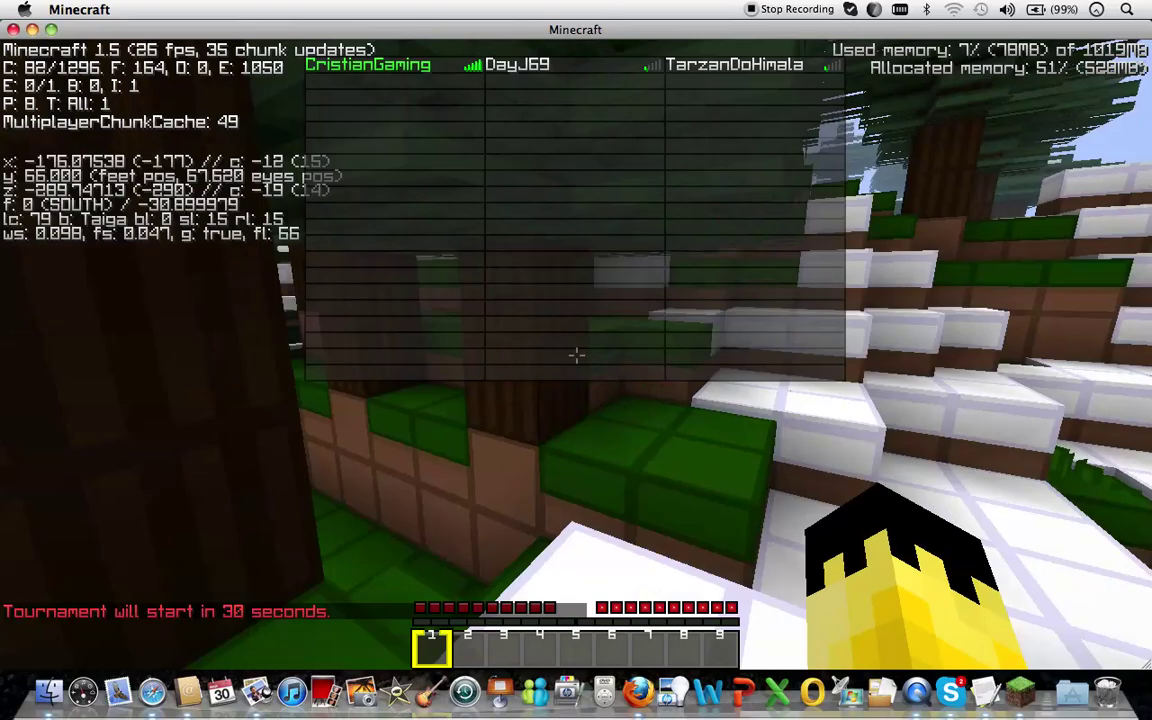
{"action": "key", "text": "w"}
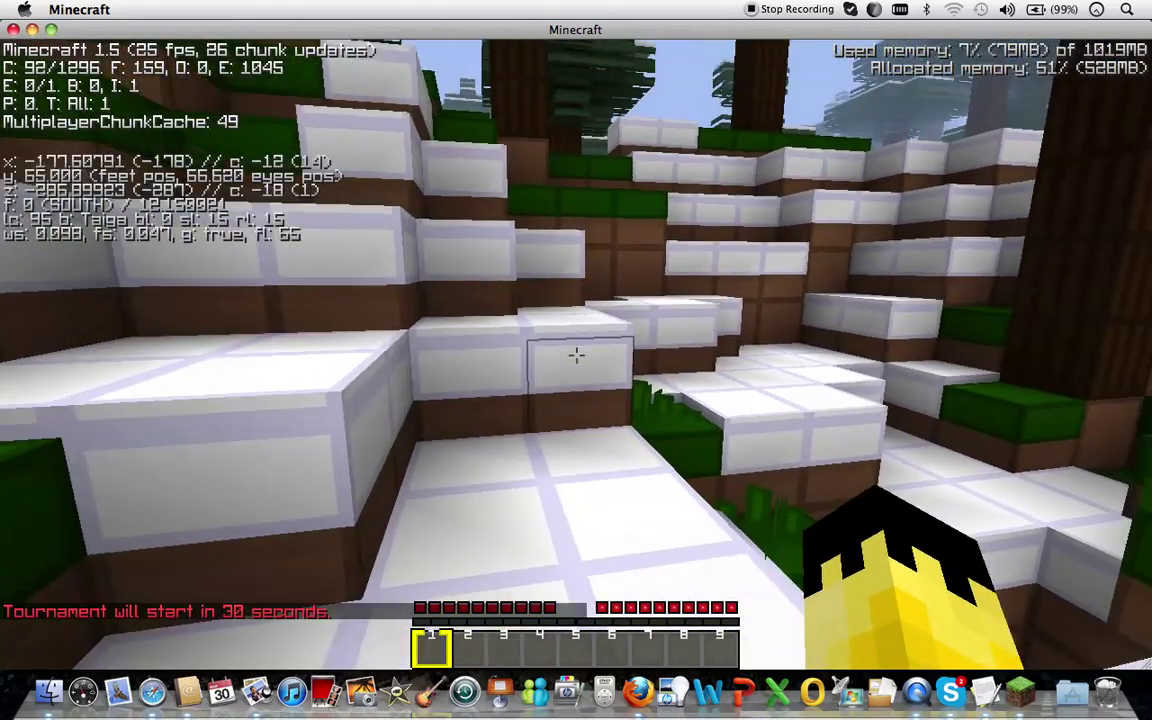
{"action": "key", "text": "w"}
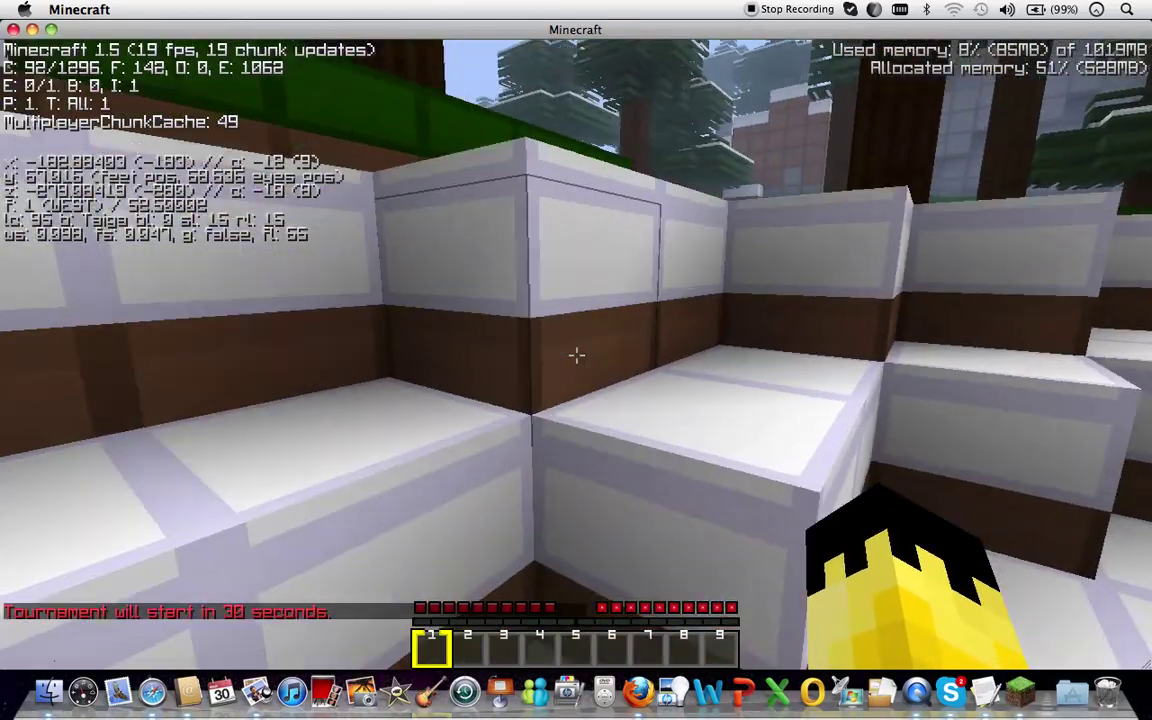
{"action": "key", "text": "space"}
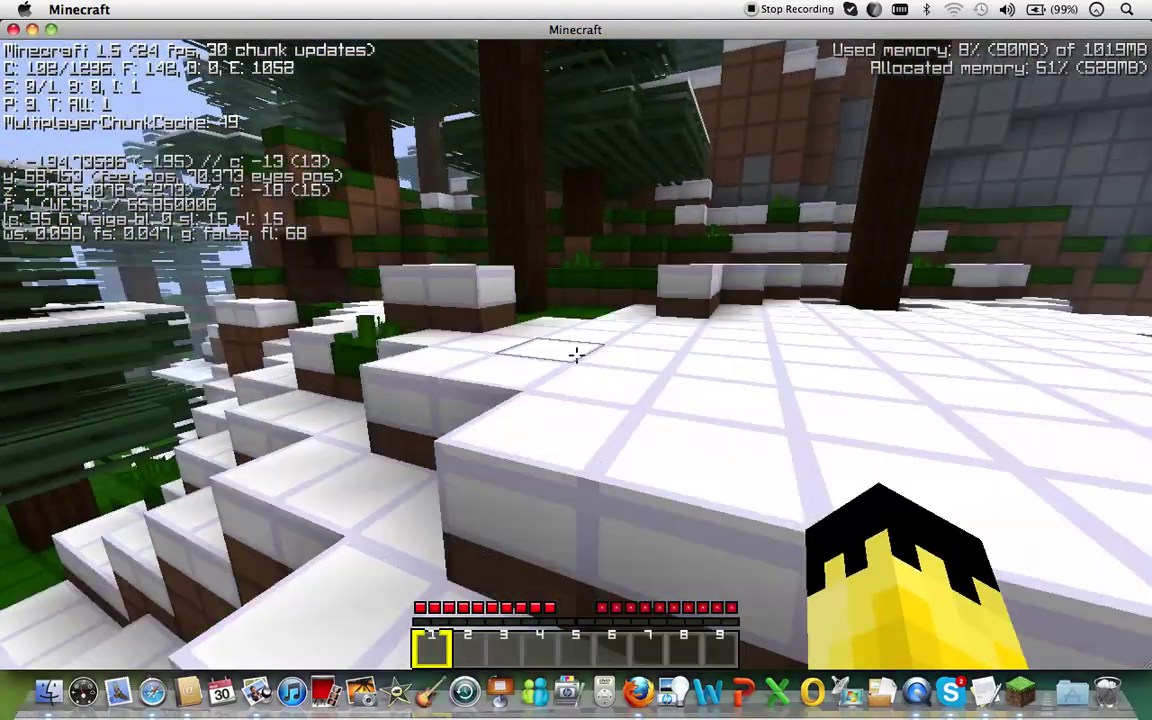
{"action": "key", "text": "w"}
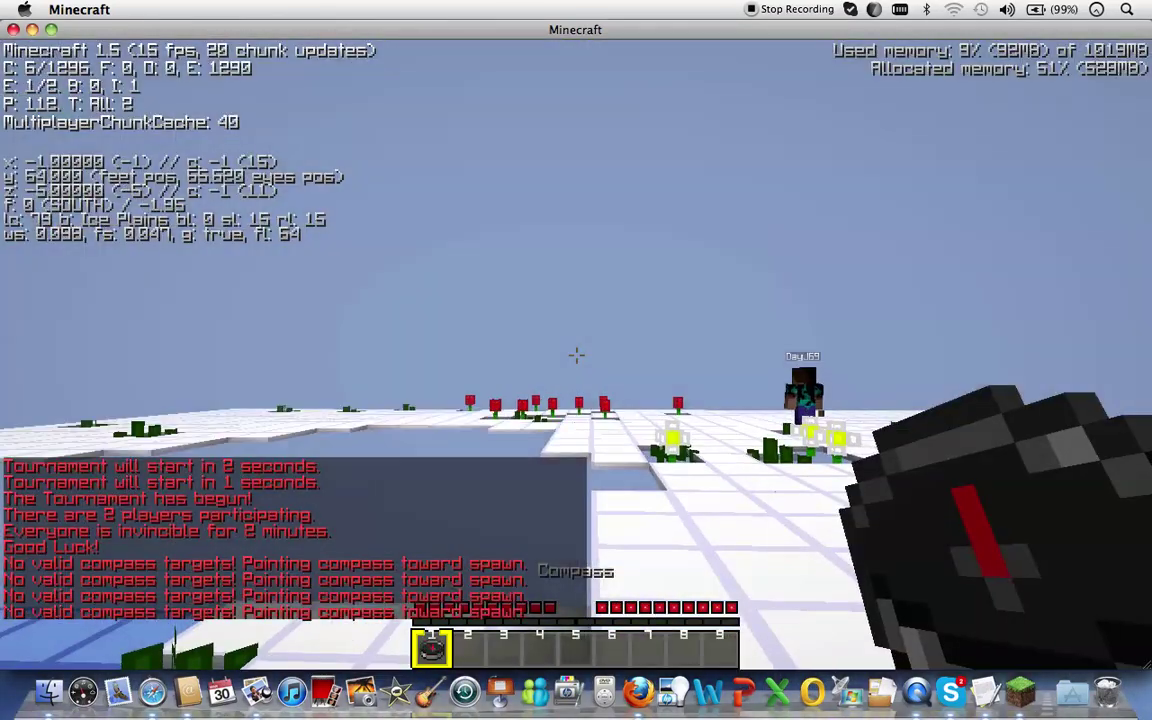
Move the compass into the last hotbar slot.
{"action": "key", "text": "2"}
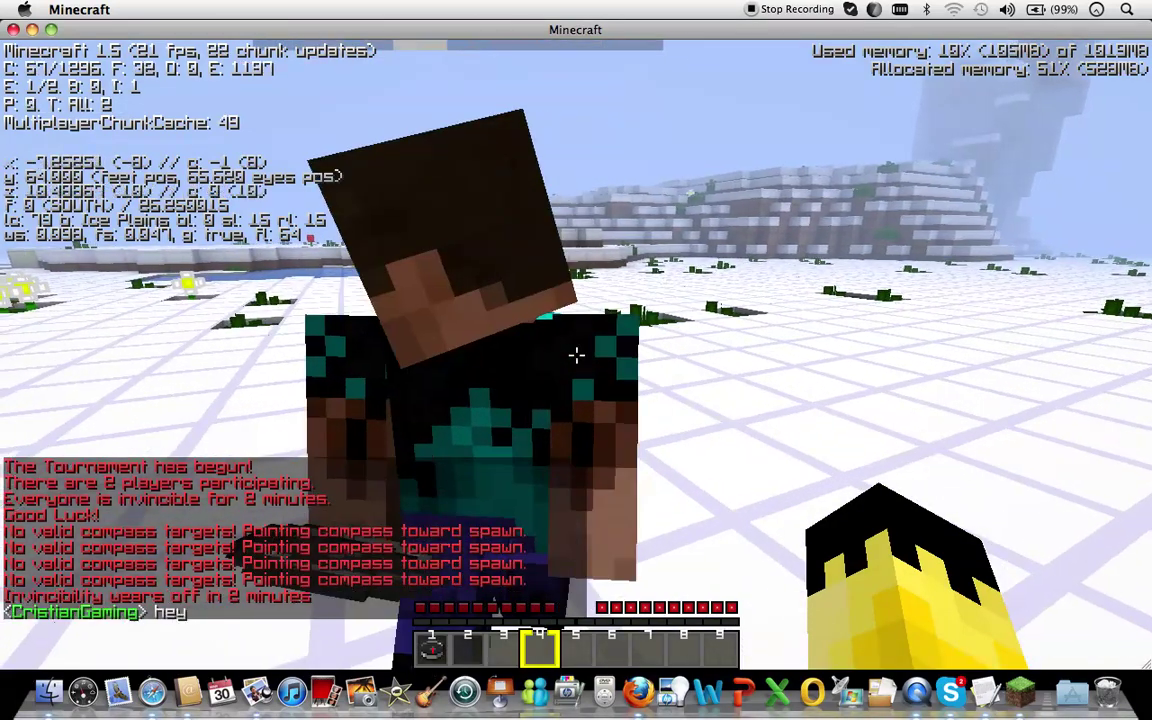
{"action": "key", "text": "e"}
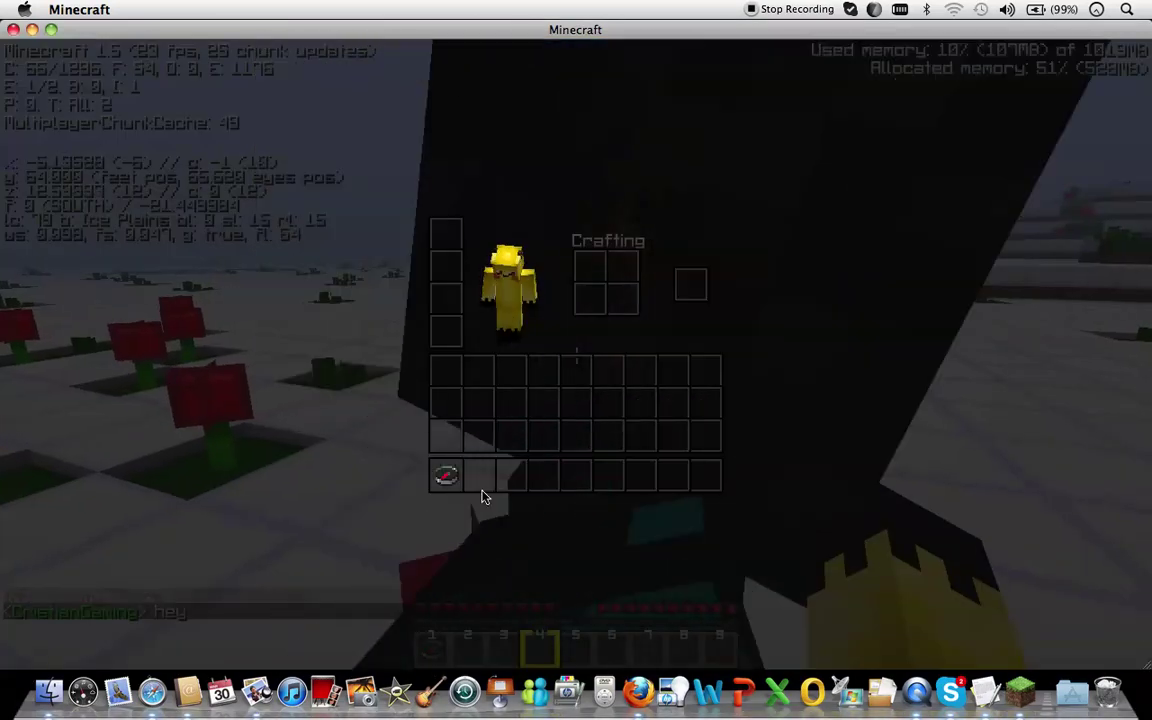
{"action": "left_click", "coordinate": [445, 475]}
{"action": "left_click", "coordinate": [708, 475]}
{"action": "key", "text": "e"}
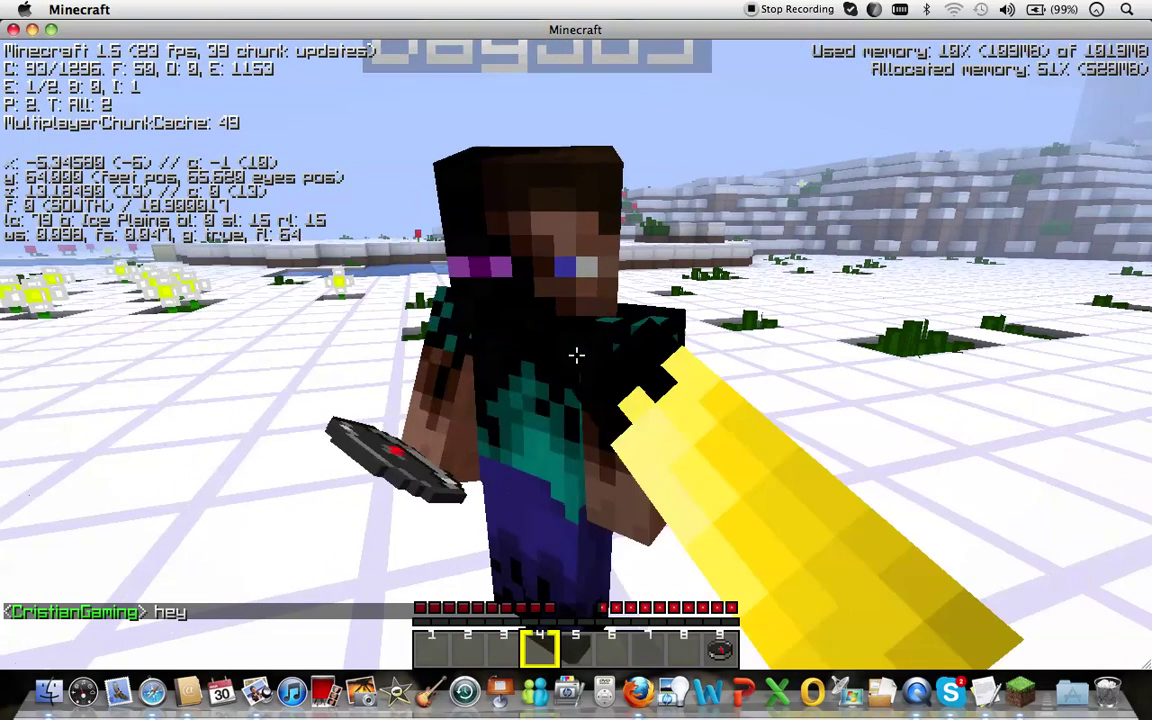
{"action": "type", "text": "/"}
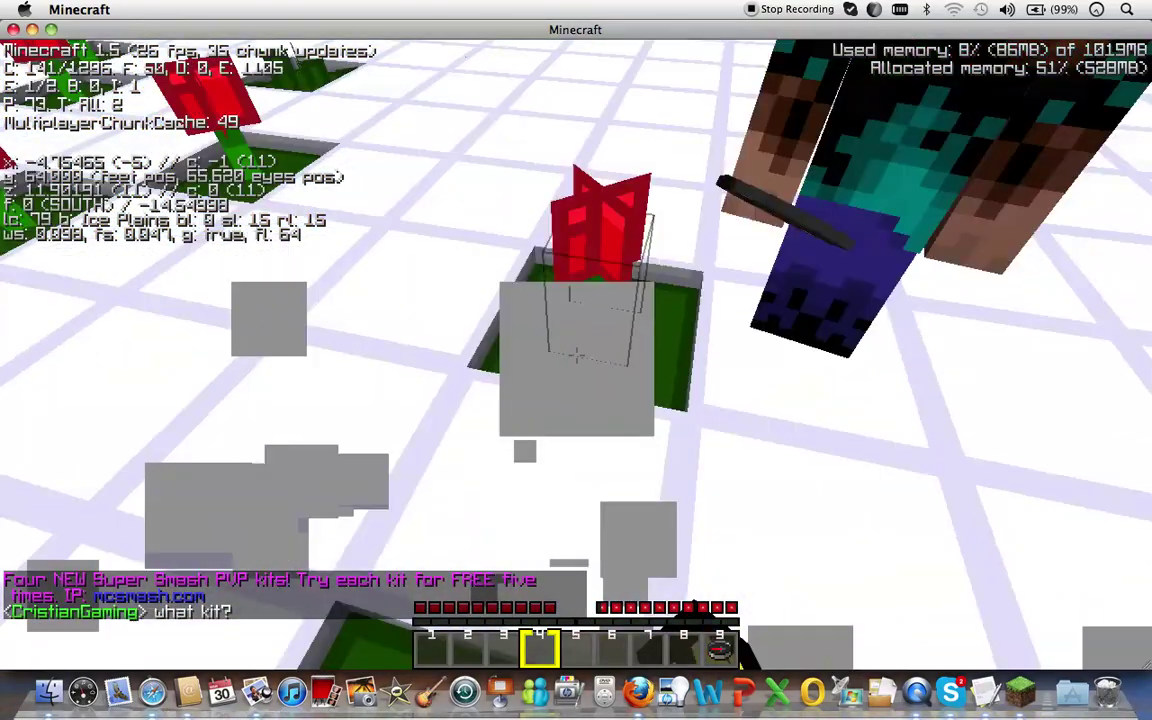
Pick several red roses from the ground.
{"action": "left_click", "coordinate": [576, 360]}
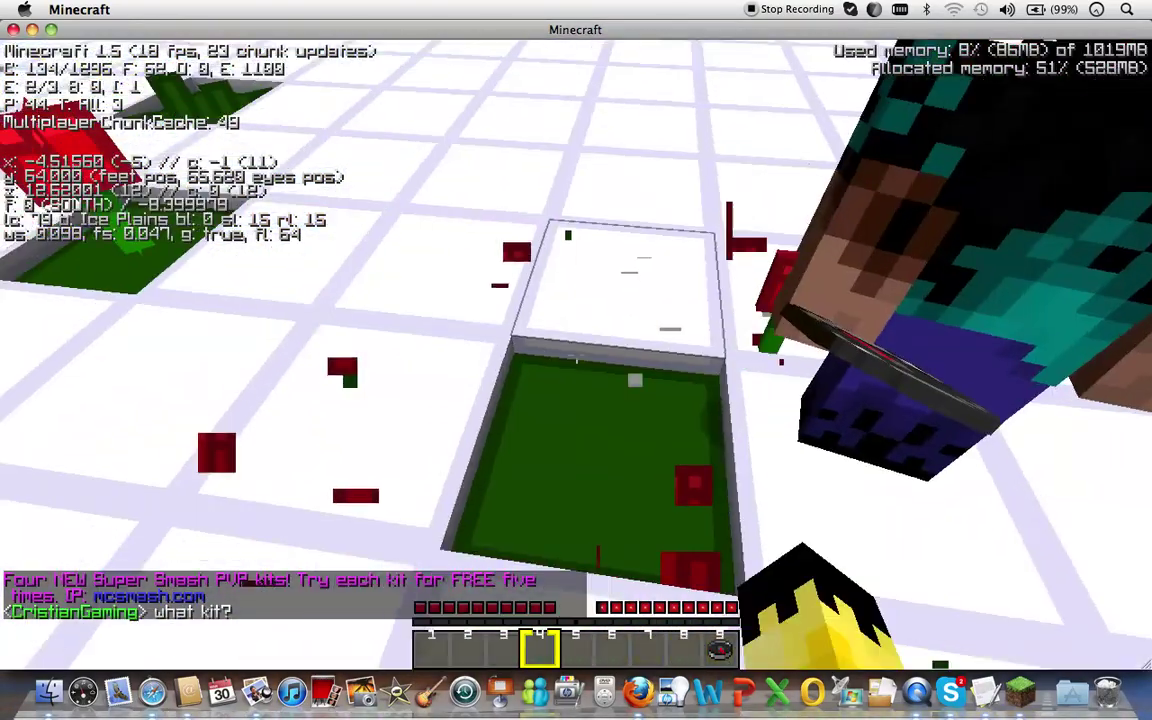
{"action": "left_click", "coordinate": [576, 360]}
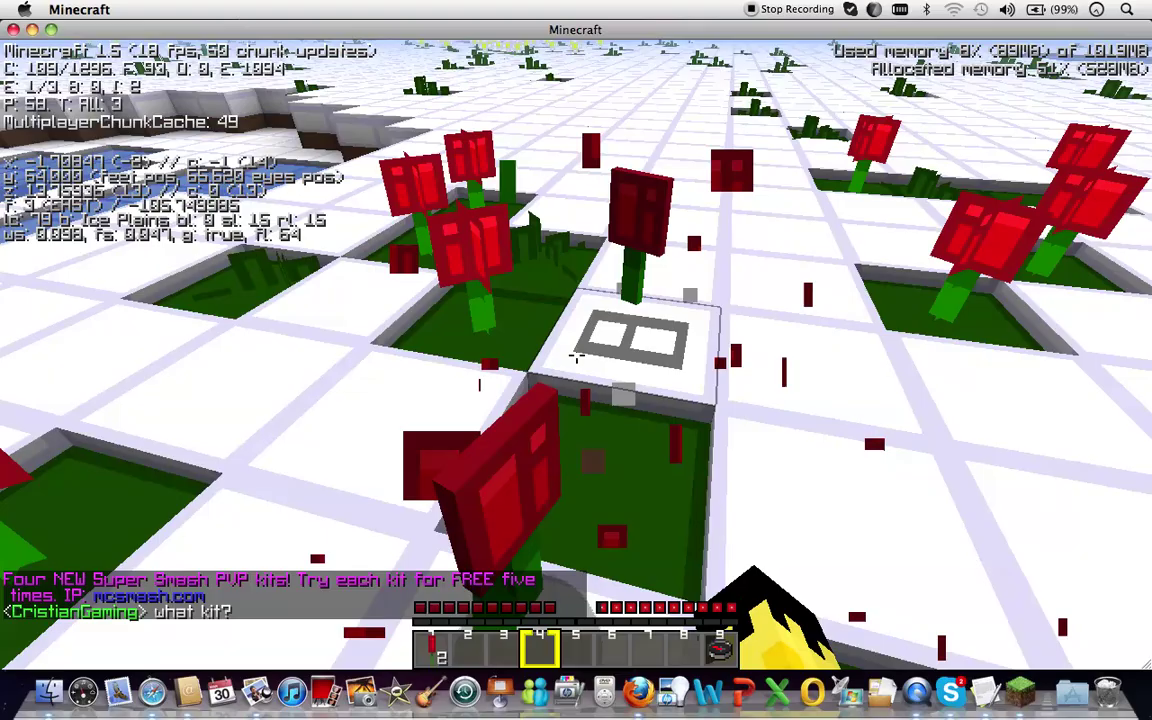
{"action": "left_click", "coordinate": [576, 360]}
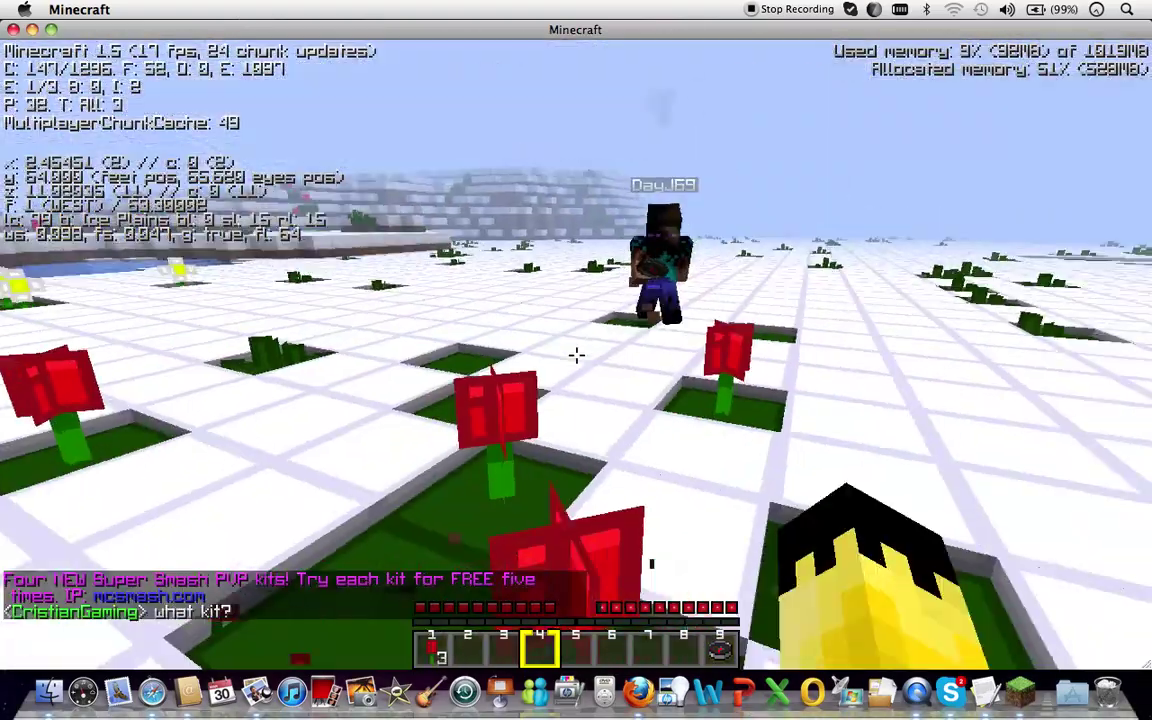
{"action": "left_click", "coordinate": [576, 360]}
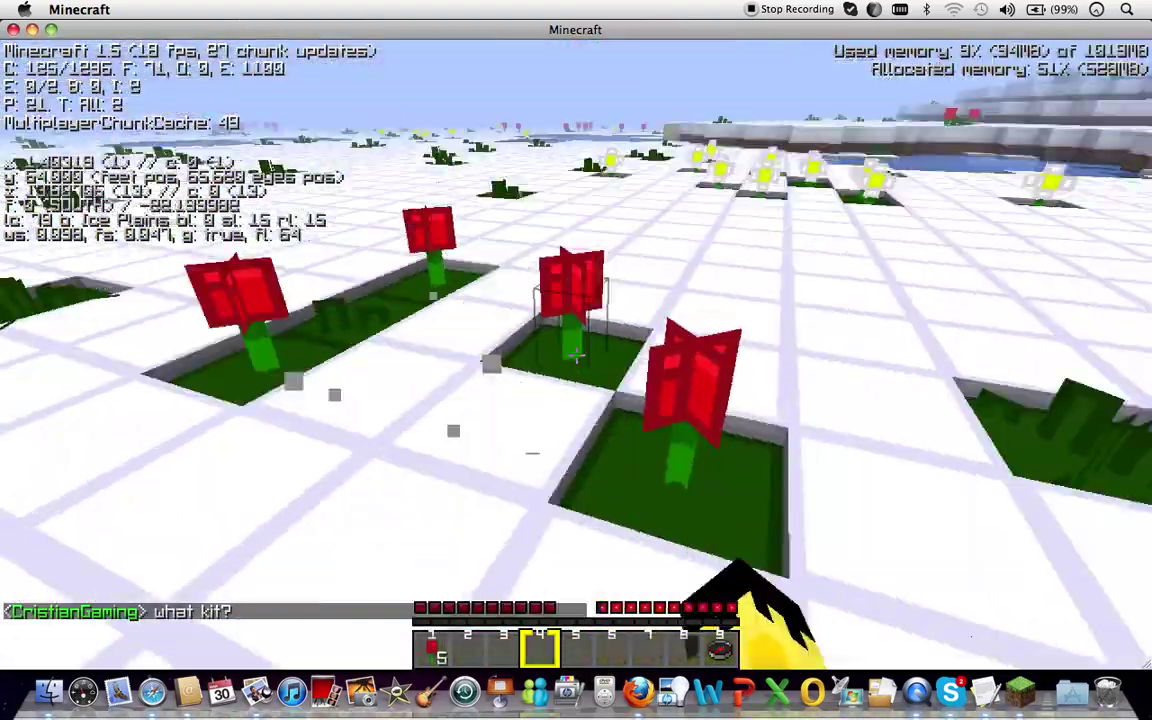
{"action": "left_click", "coordinate": [576, 360]}
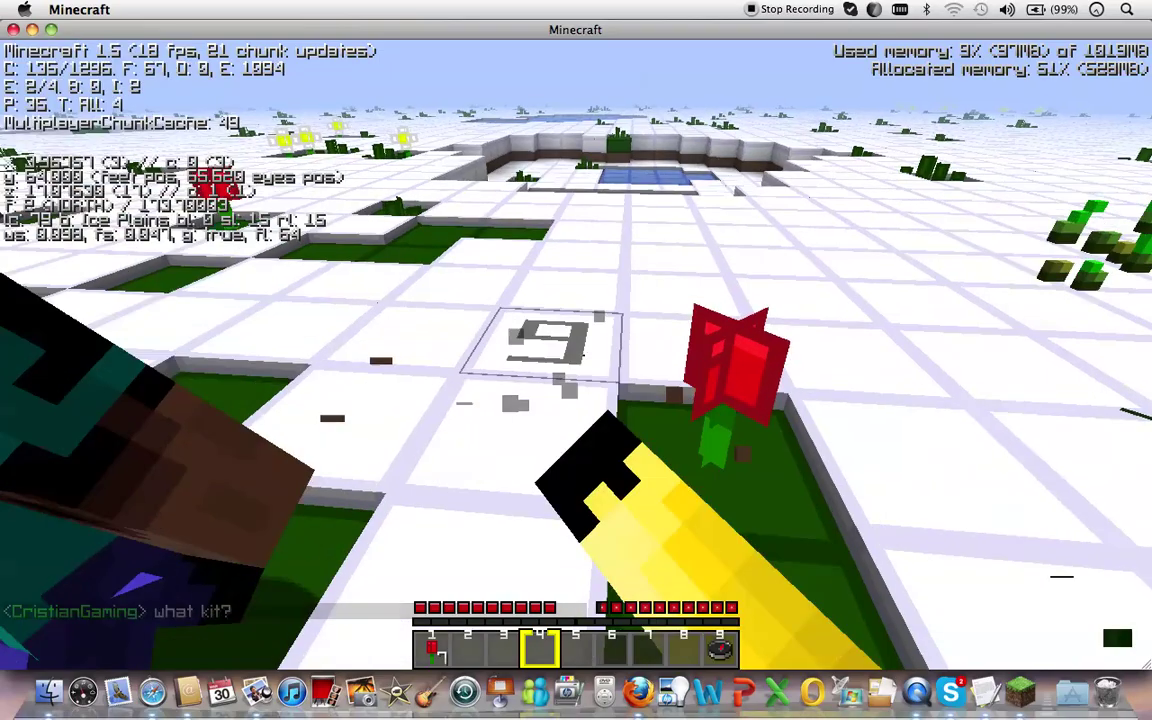
{"action": "left_click", "coordinate": [576, 360]}
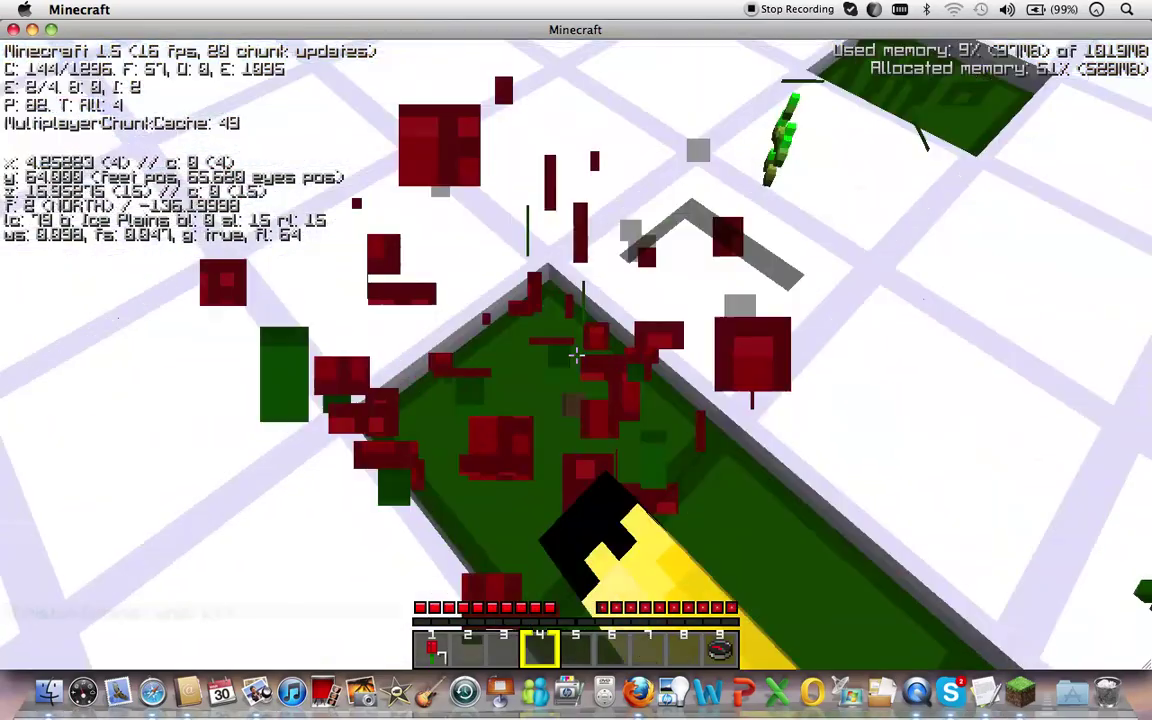
Break the tall grass and snow layers to expose the grass blocks.
{"action": "left_click", "coordinate": [576, 355]}
{"action": "key", "text": "2"}
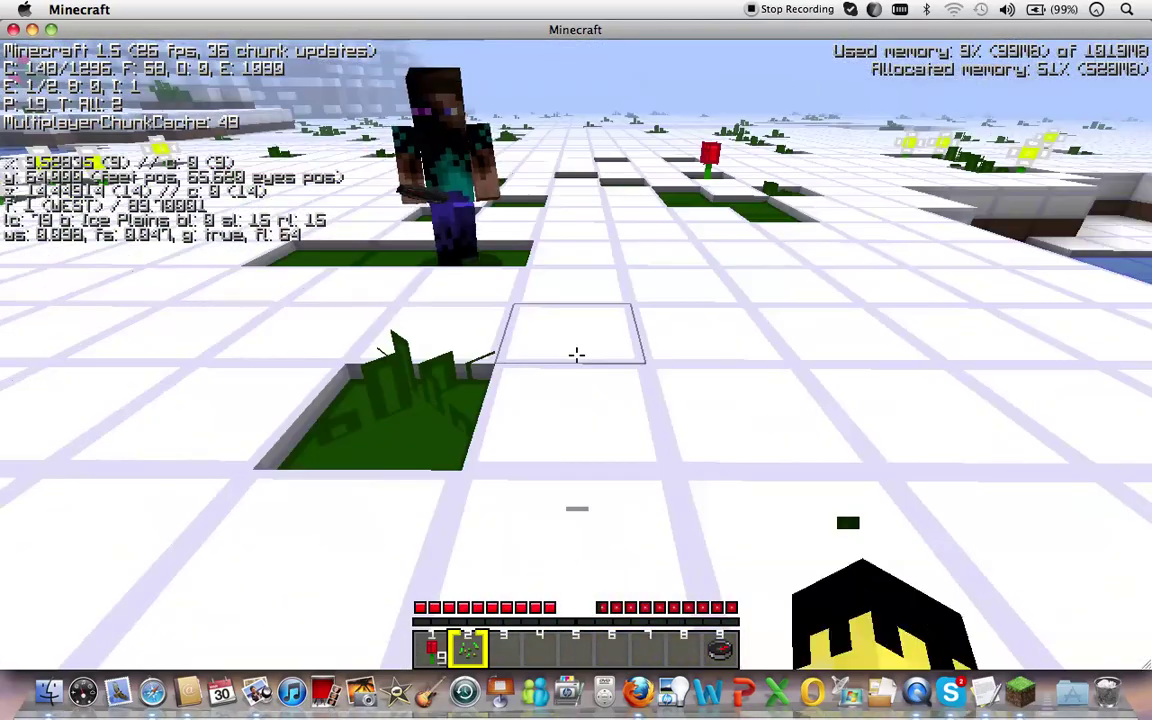
{"action": "left_click", "coordinate": [576, 355]}
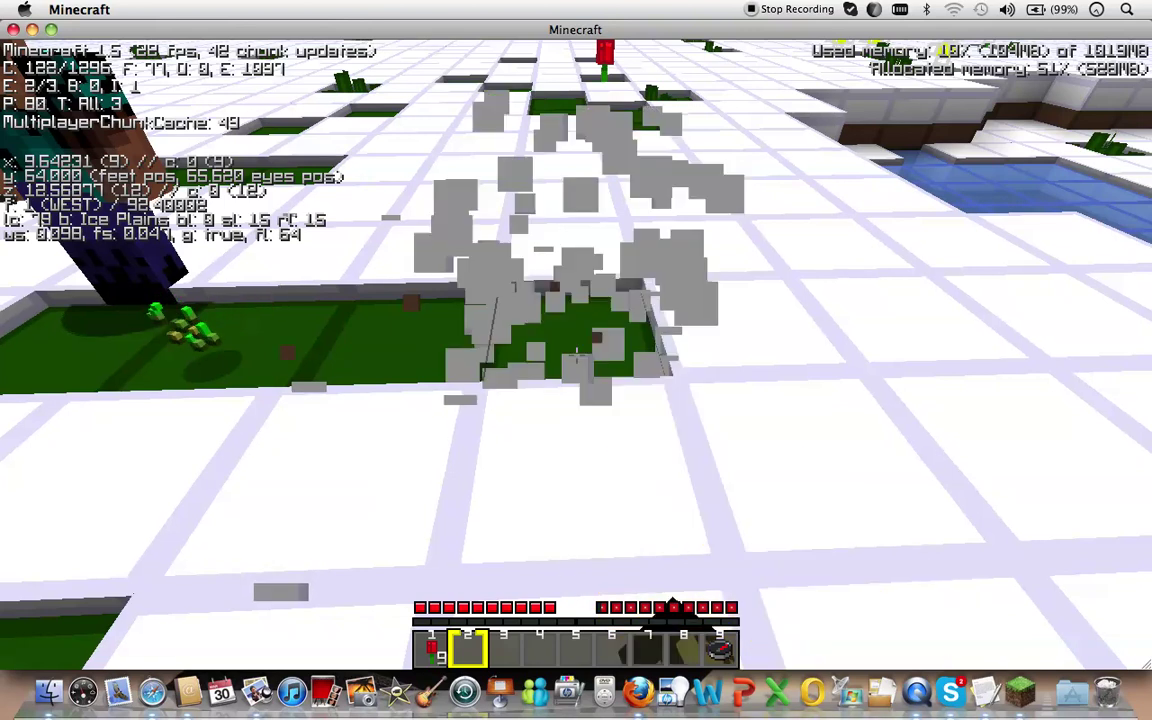
{"action": "left_click", "coordinate": [576, 355]}
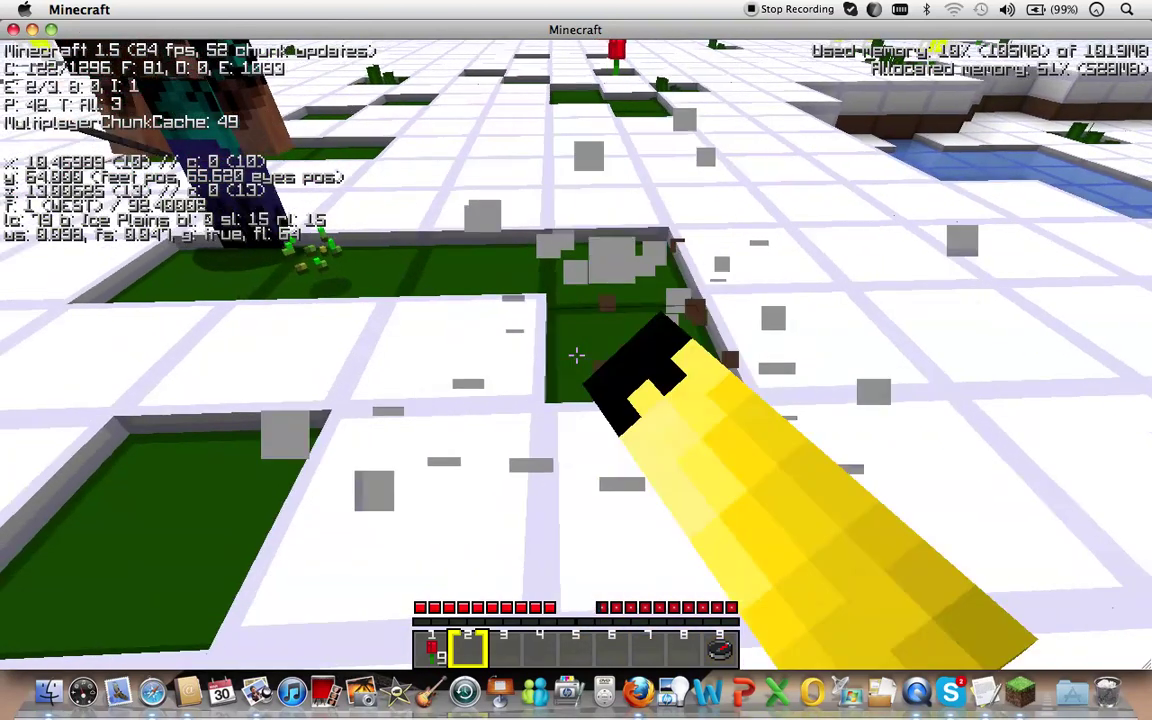
{"action": "left_click", "coordinate": [576, 355]}
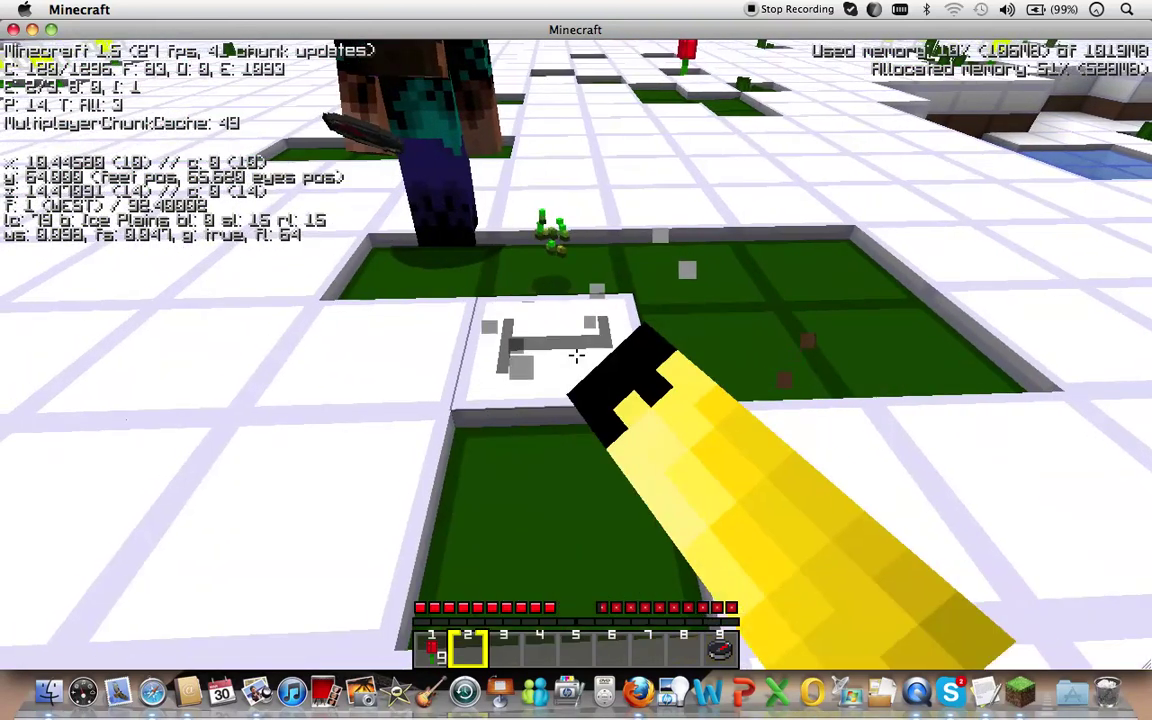
{"action": "left_click", "coordinate": [576, 355]}
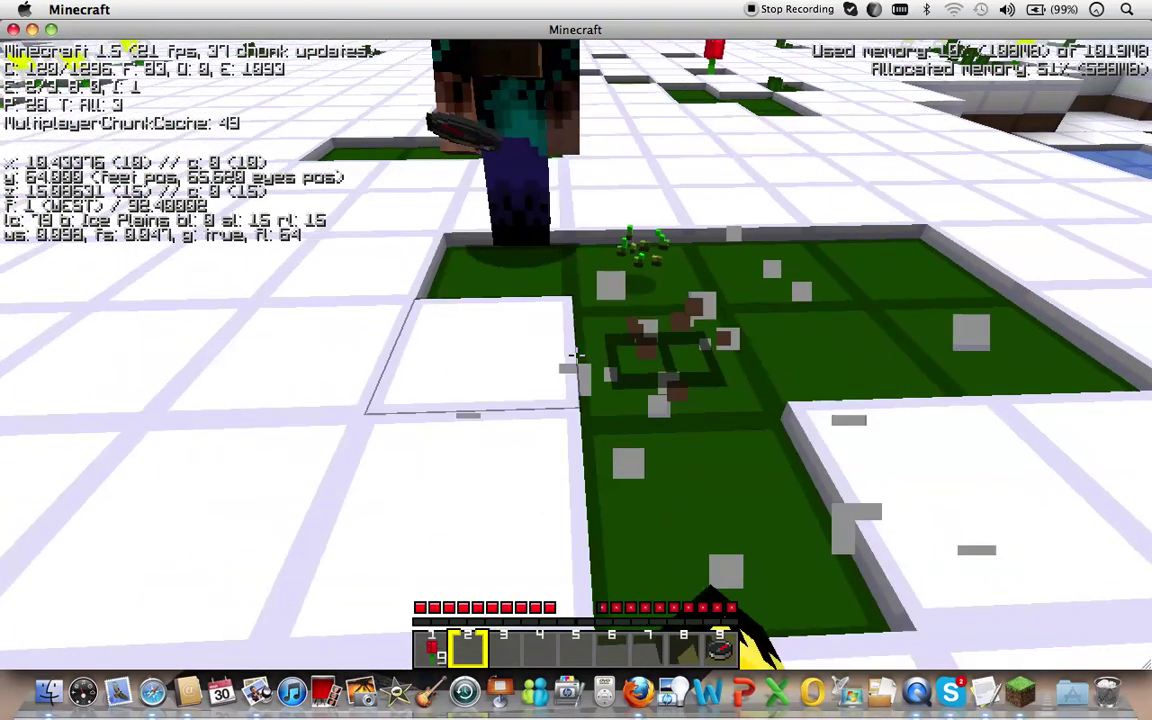
{"action": "left_click", "coordinate": [576, 355]}
{"action": "left_click", "coordinate": [576, 355]}
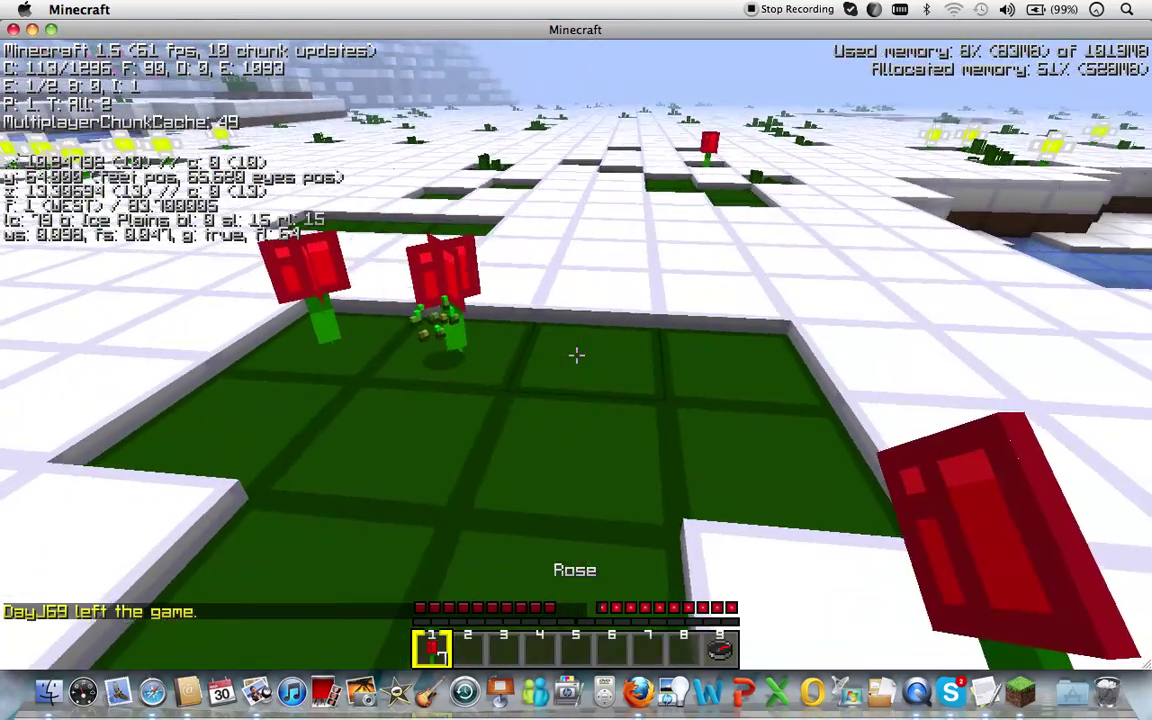
Plant roses on the grass patch, breaking and replacing misplaced ones.
{"action": "right_click", "coordinate": [576, 355]}
{"action": "right_click", "coordinate": [576, 355]}
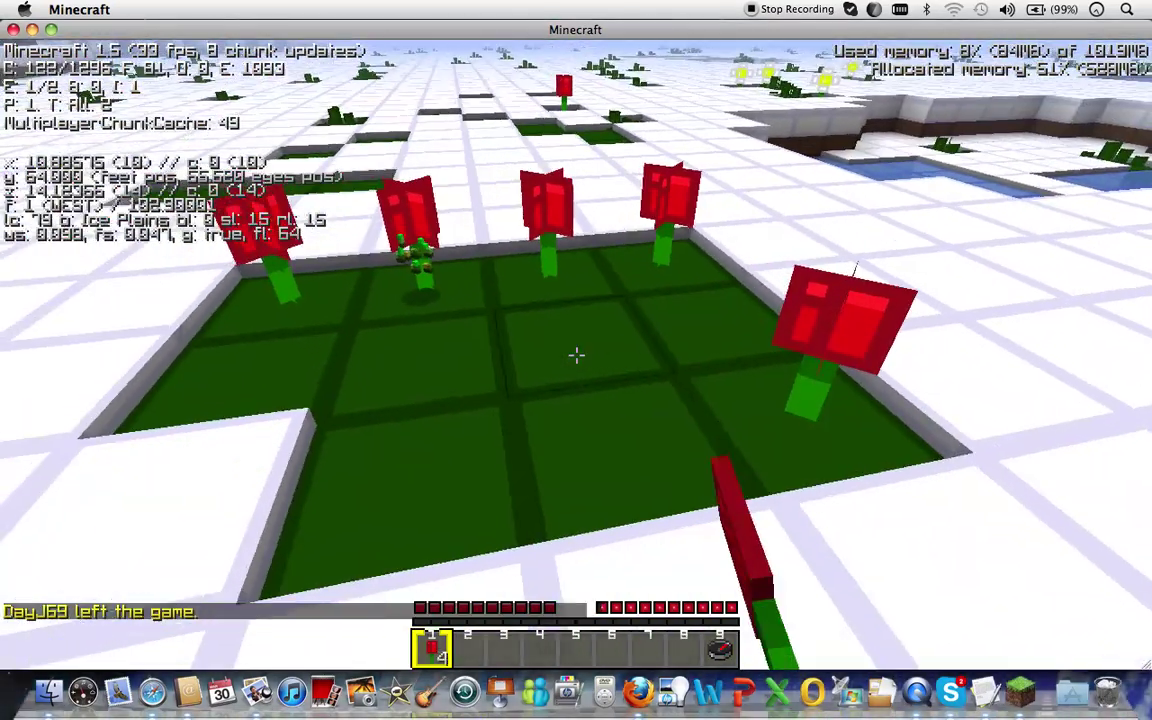
{"action": "right_click", "coordinate": [576, 355]}
{"action": "left_click", "coordinate": [576, 355]}
{"action": "right_click", "coordinate": [576, 355]}
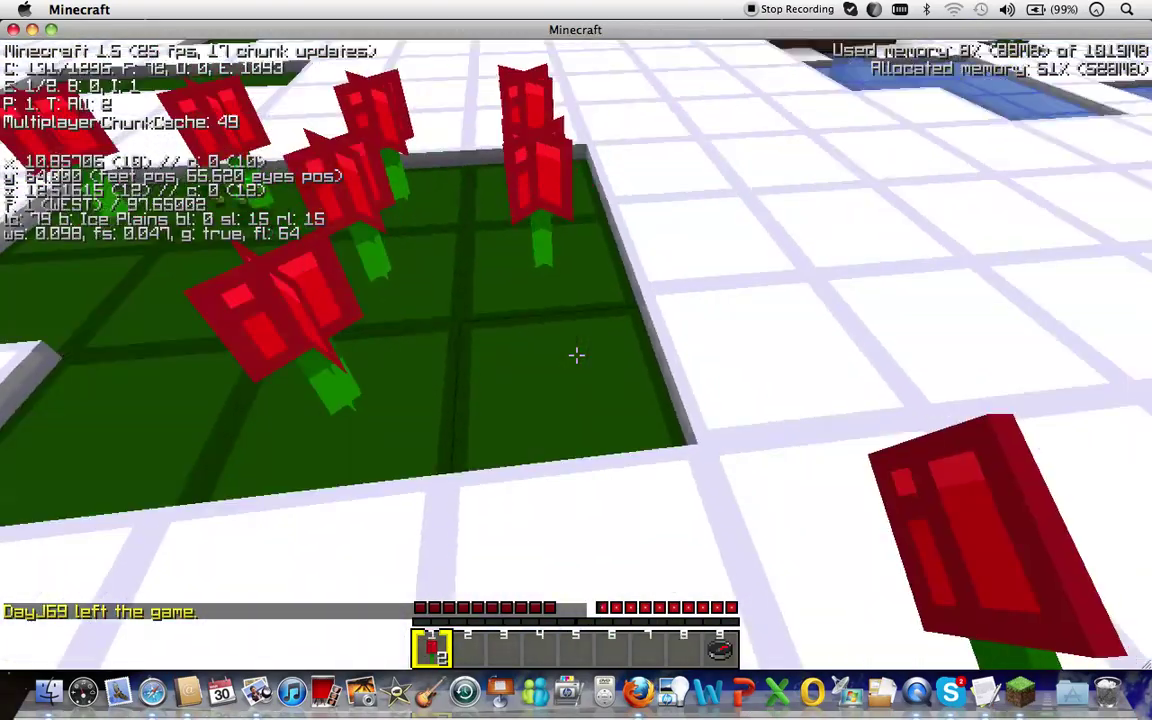
{"action": "right_click", "coordinate": [576, 355]}
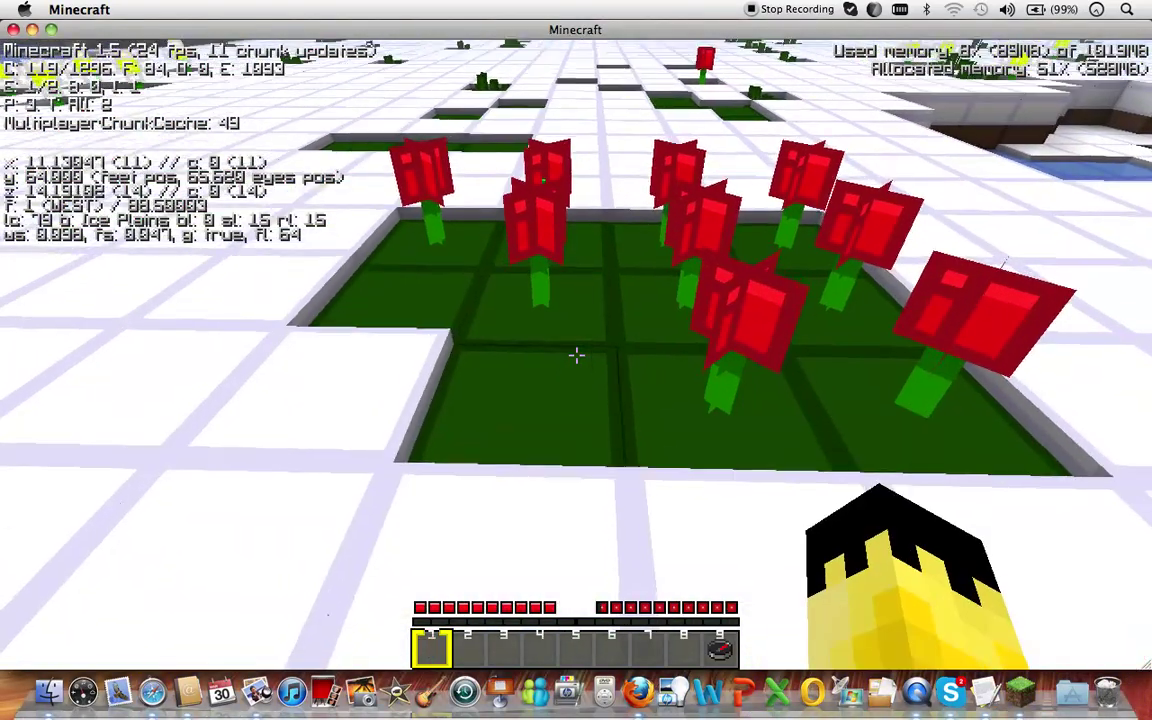
{"action": "left_click", "coordinate": [576, 355]}
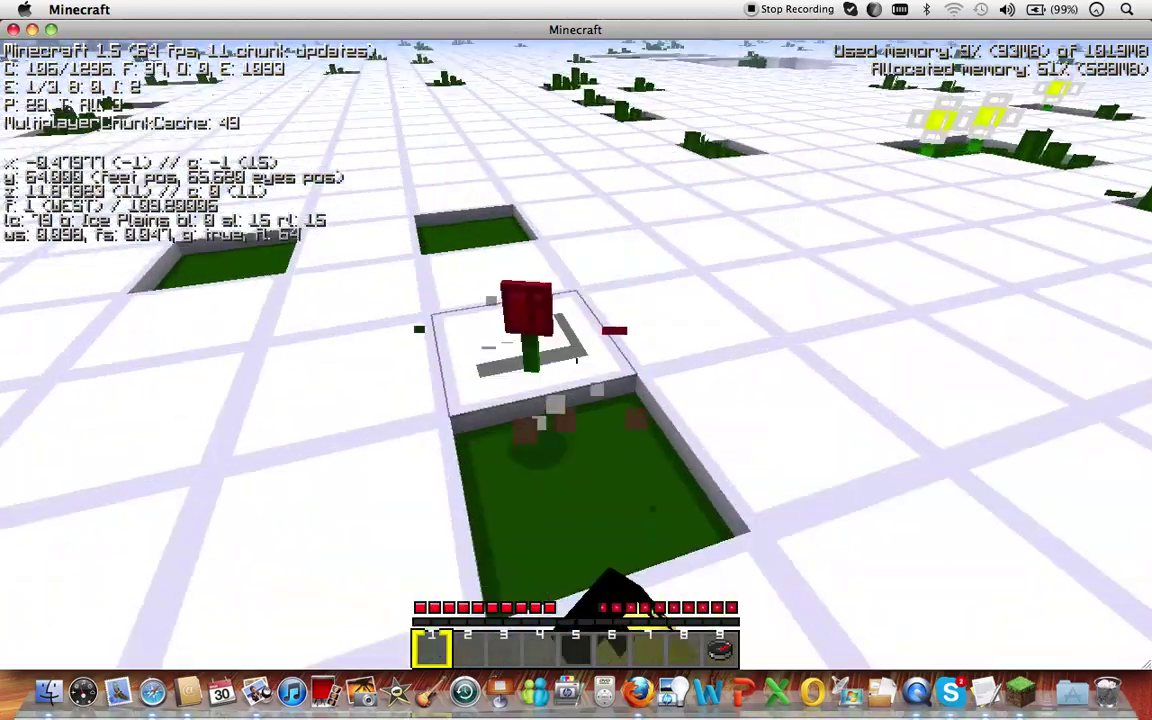
{"action": "left_click", "coordinate": [576, 355]}
{"action": "key", "text": "w"}
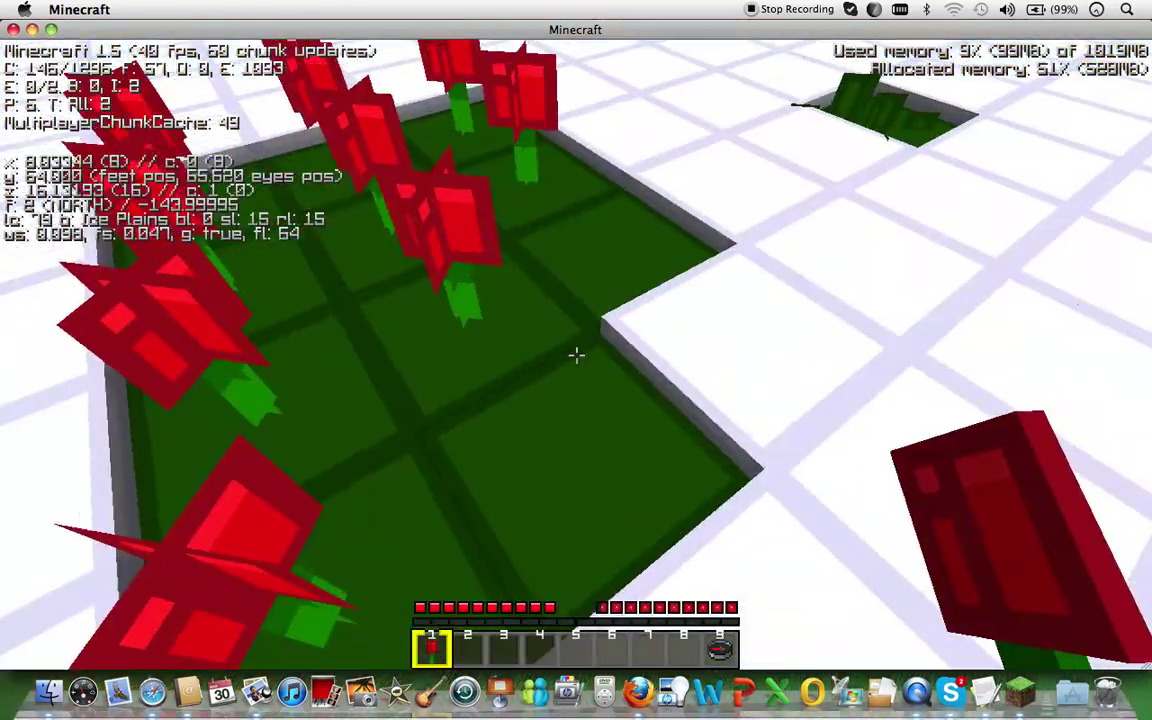
{"action": "right_click", "coordinate": [576, 355]}
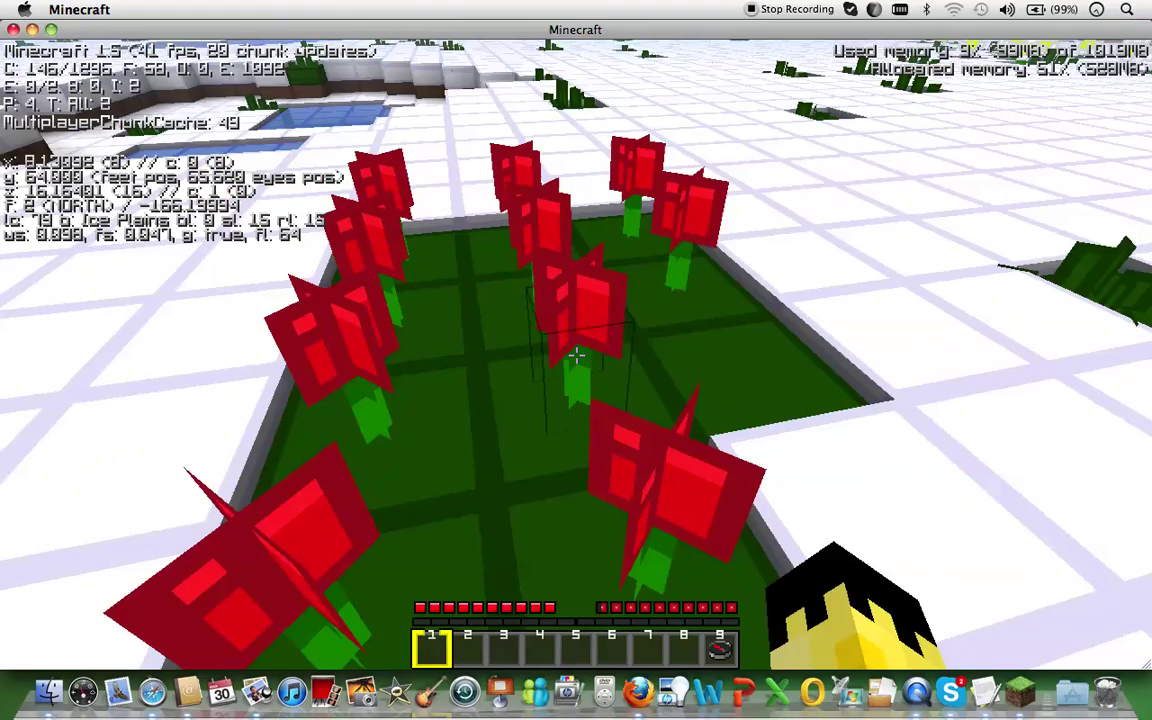
Walk toward the icy shore, breaking grass blocks to collect roses.
{"action": "key", "text": "w"}
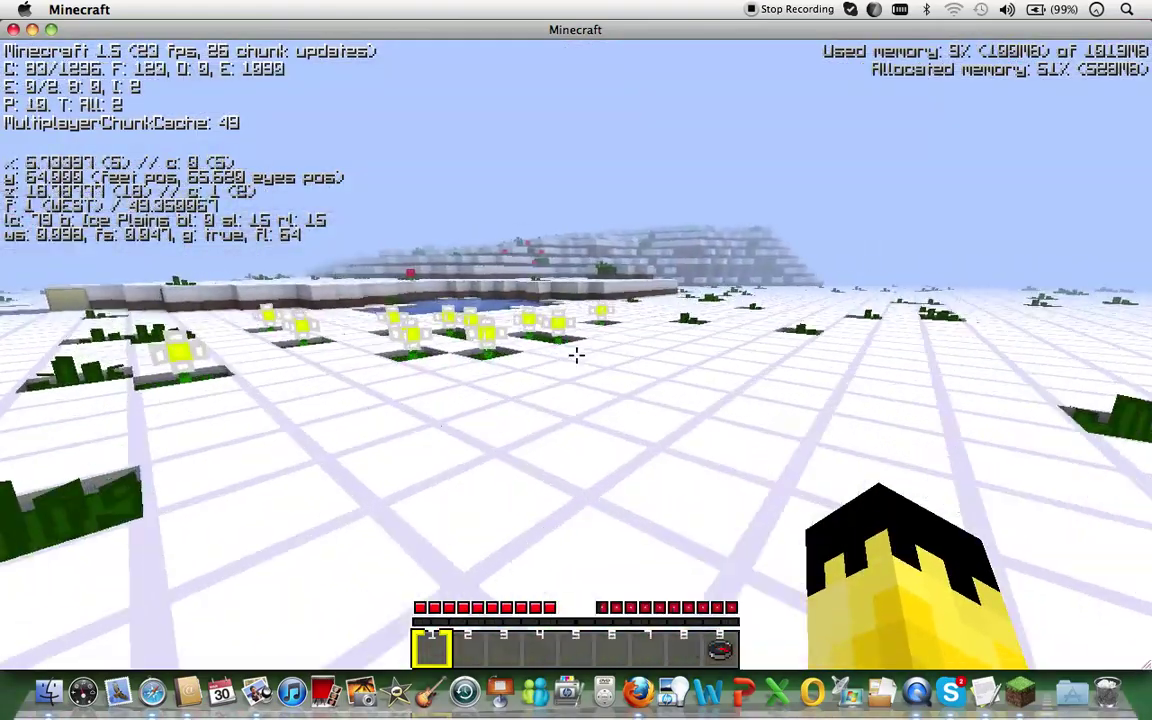
{"action": "key", "text": "w"}
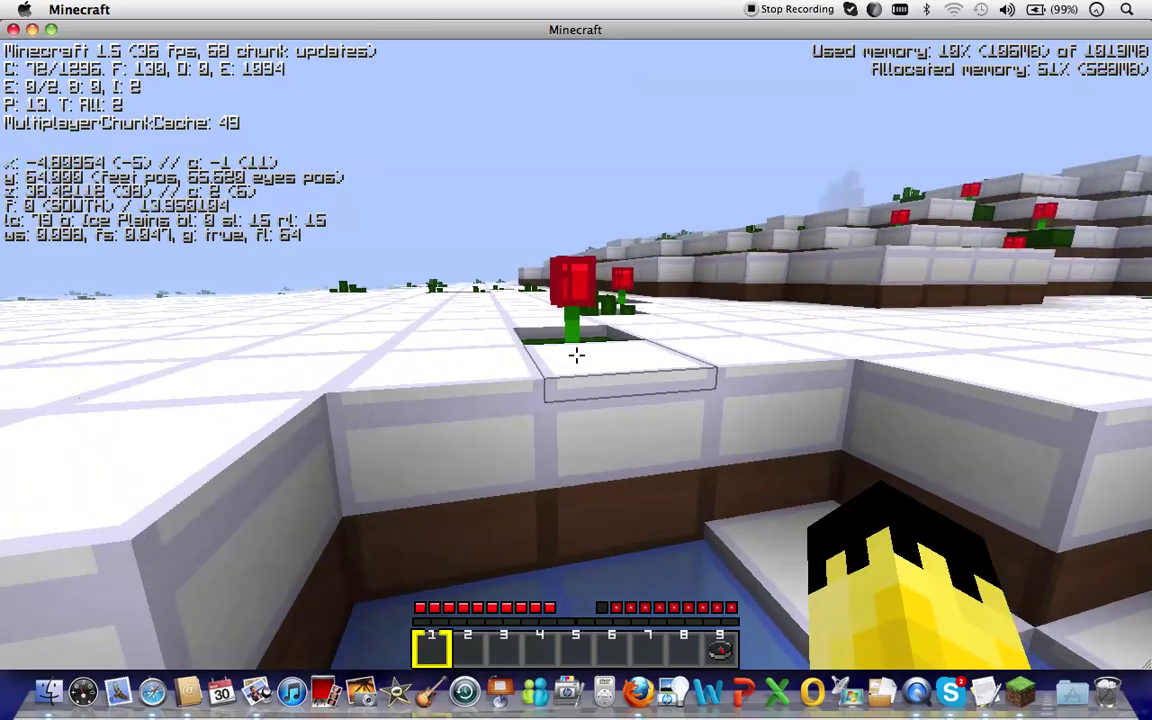
{"action": "left_click", "coordinate": [576, 355]}
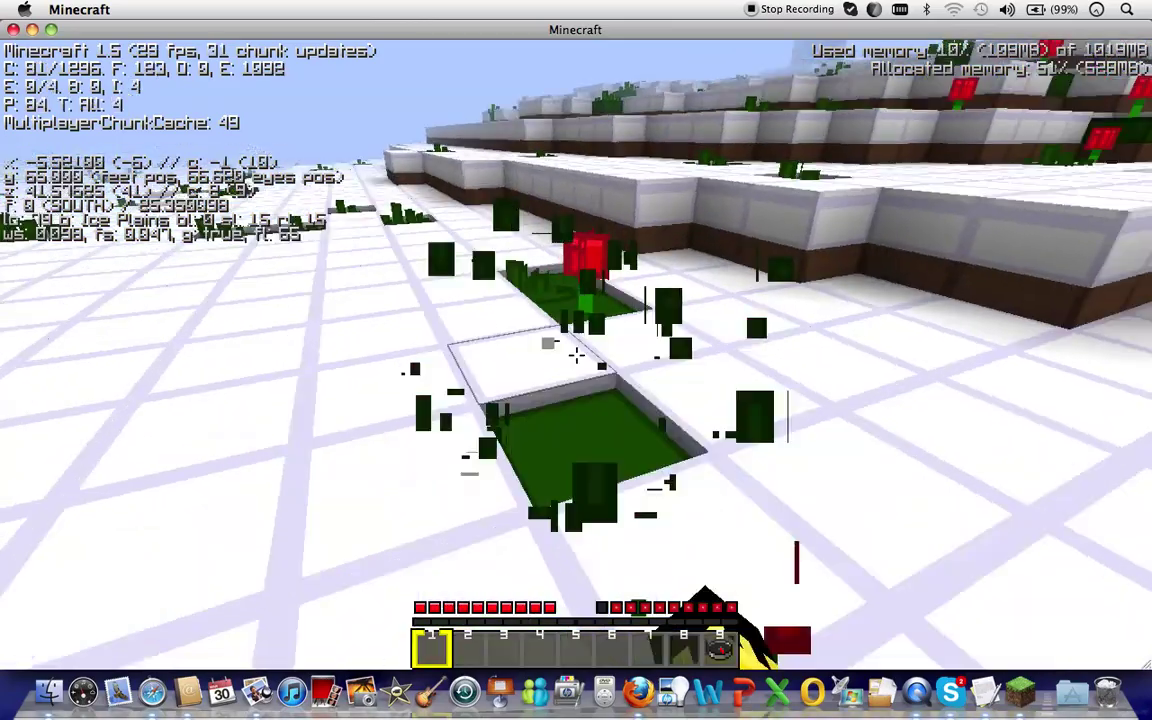
{"action": "left_click", "coordinate": [576, 355]}
{"action": "key", "text": "w"}
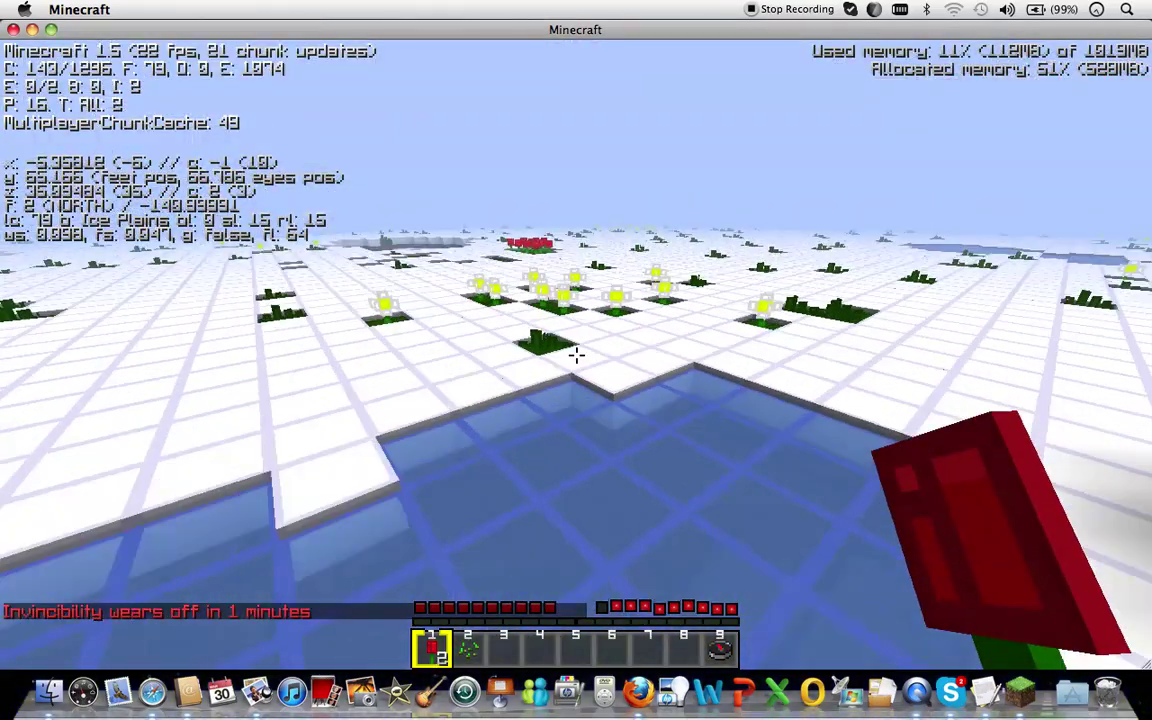
{"action": "key", "text": "w"}
{"action": "left_click", "coordinate": [576, 355]}
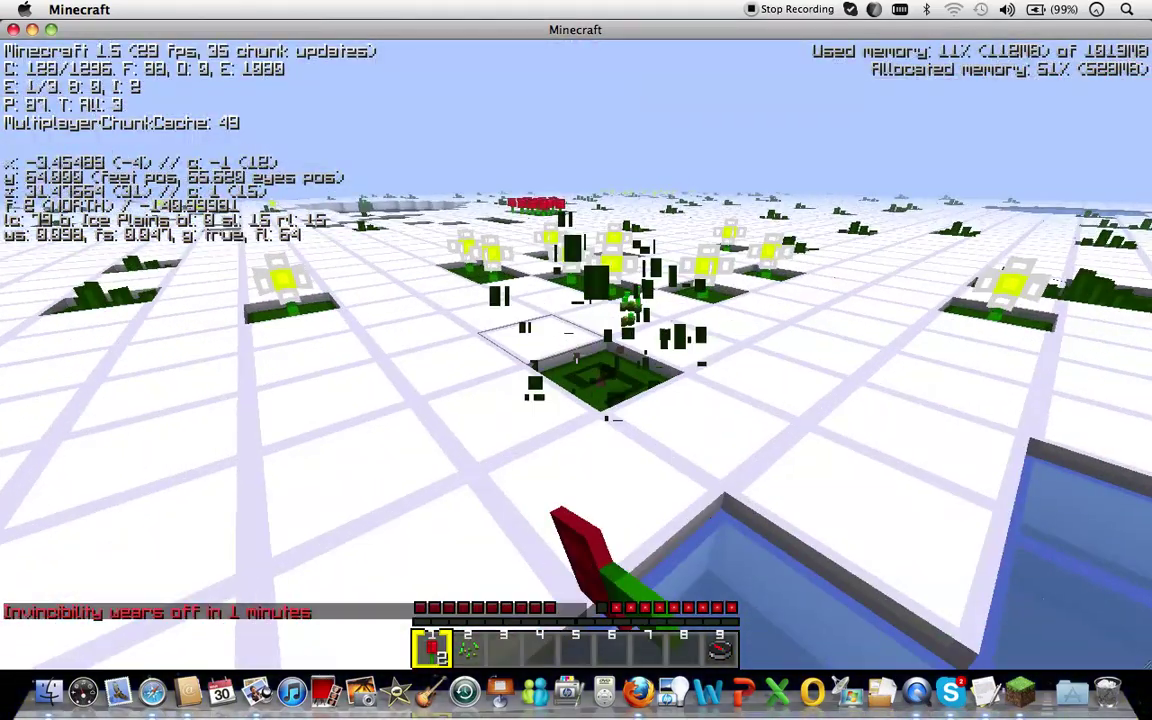
{"action": "key", "text": "Tab"}
{"action": "key", "text": "w"}
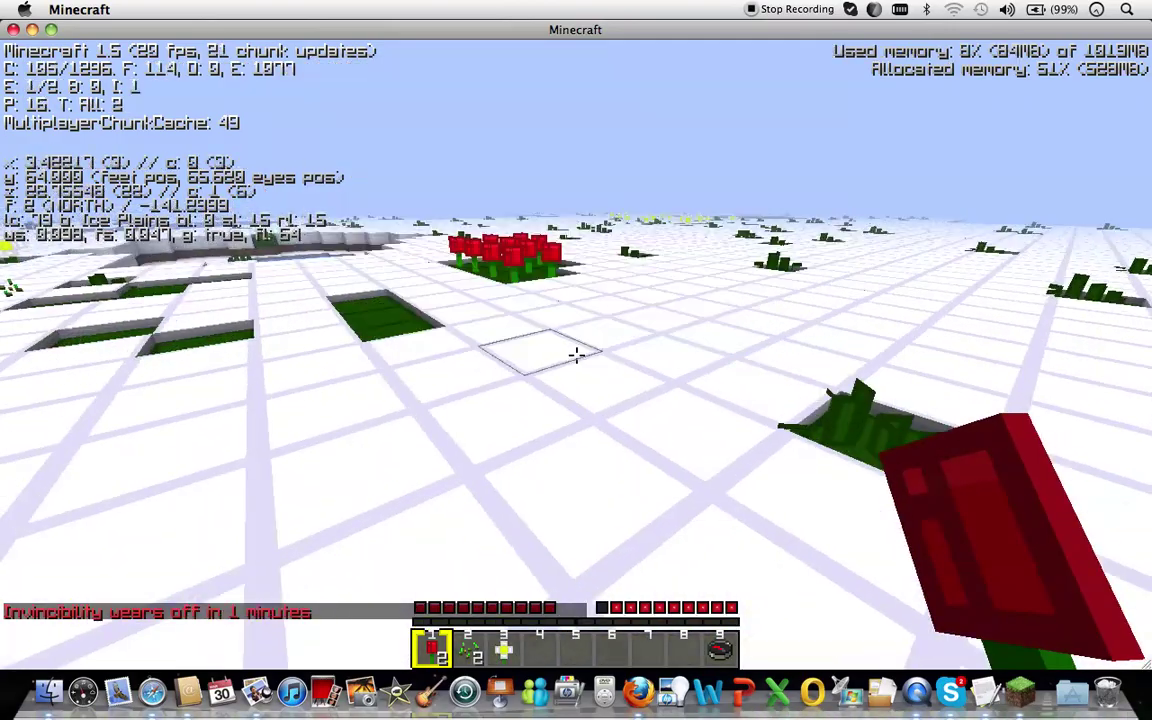
{"action": "scroll", "coordinate": [576, 355], "scroll_direction": "up", "scroll_amount": 1}
{"action": "scroll", "coordinate": [576, 355], "scroll_direction": "up", "scroll_amount": 1}
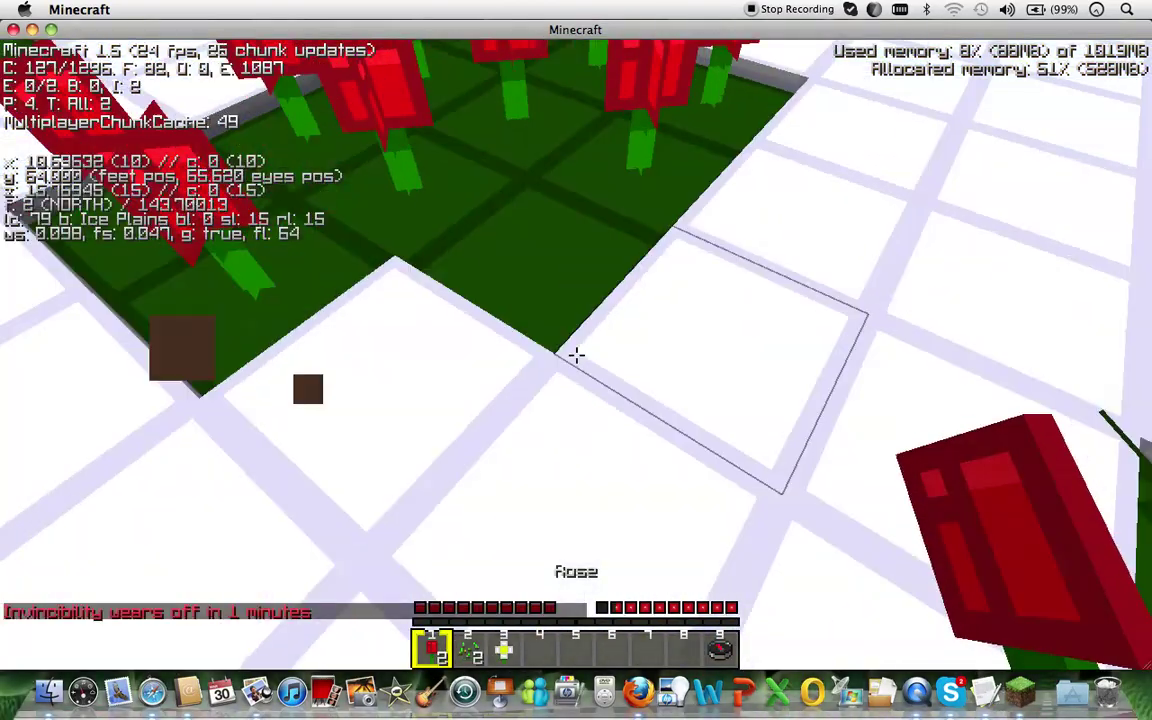
Head south toward the water, breaking blocks and flowers along the way.
{"action": "key", "text": "w"}
{"action": "left_click", "coordinate": [576, 355]}
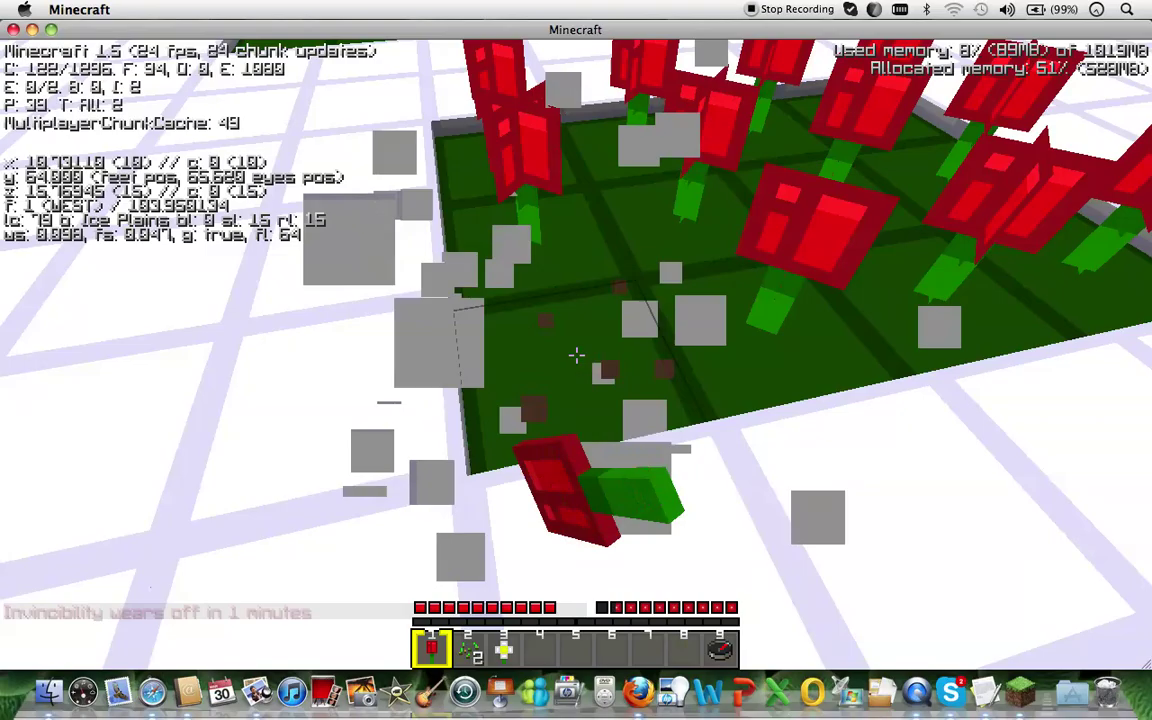
{"action": "scroll", "coordinate": [576, 355], "scroll_direction": "down", "scroll_amount": 1}
{"action": "scroll", "coordinate": [576, 355], "scroll_direction": "down", "scroll_amount": 1}
{"action": "key", "text": "w"}
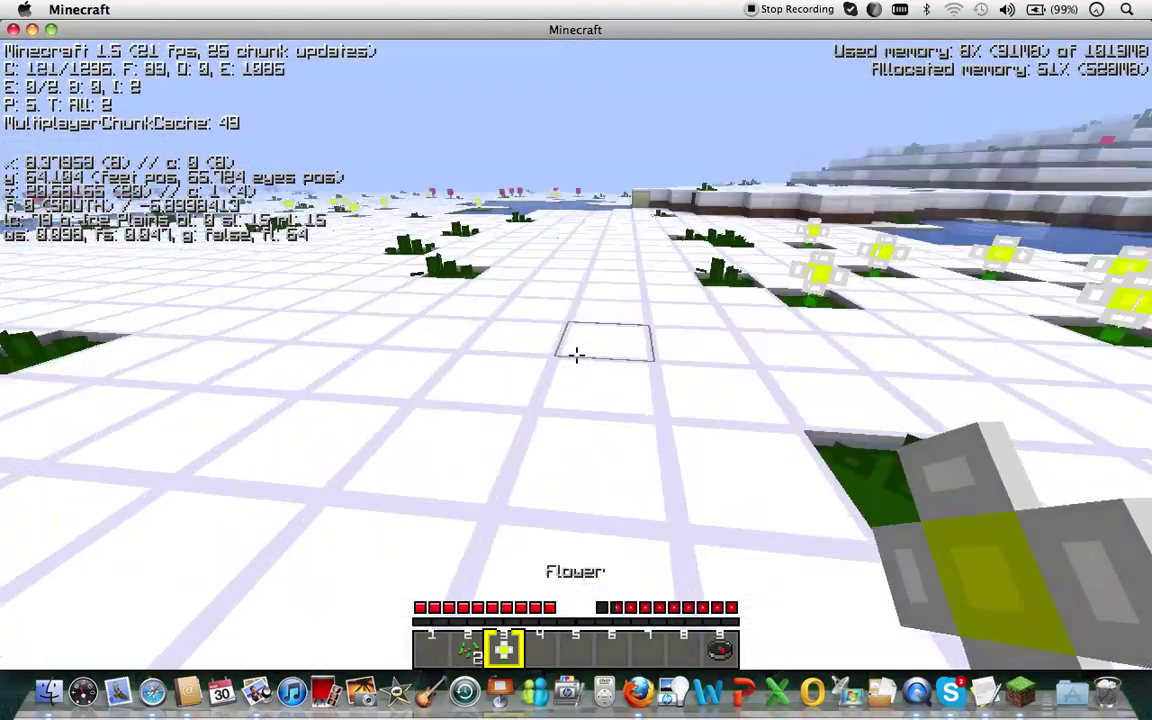
{"action": "scroll", "coordinate": [576, 355], "scroll_direction": "up", "scroll_amount": 2}
{"action": "scroll", "coordinate": [576, 355], "scroll_direction": "down", "scroll_amount": 1}
{"action": "key", "text": "w"}
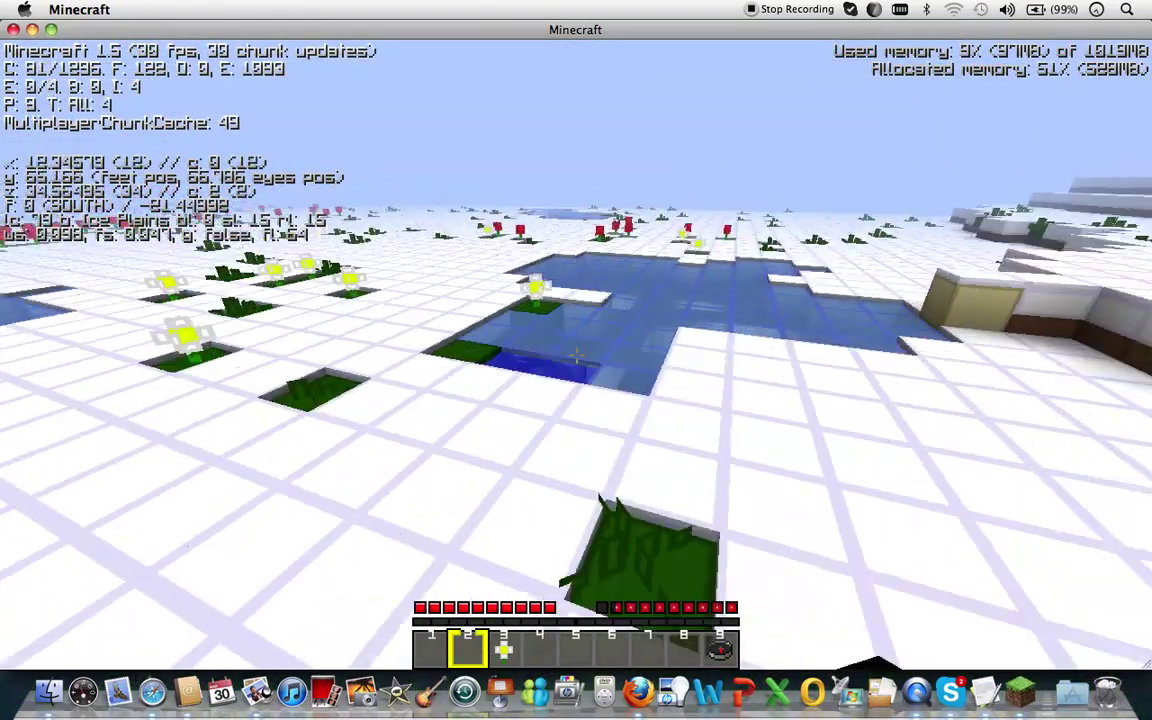
{"action": "key", "text": "w"}
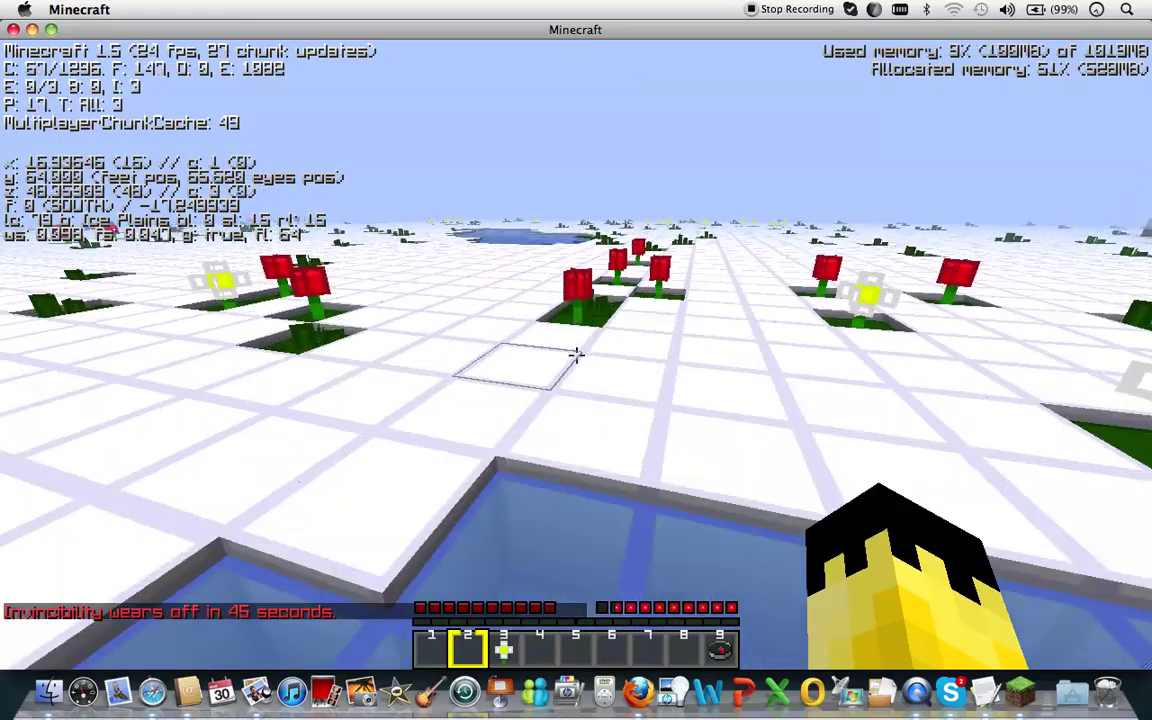
{"action": "left_click", "coordinate": [576, 355]}
Collect seeds and more roses heading east, then hold roses and walk north.
{"action": "key", "text": "w"}
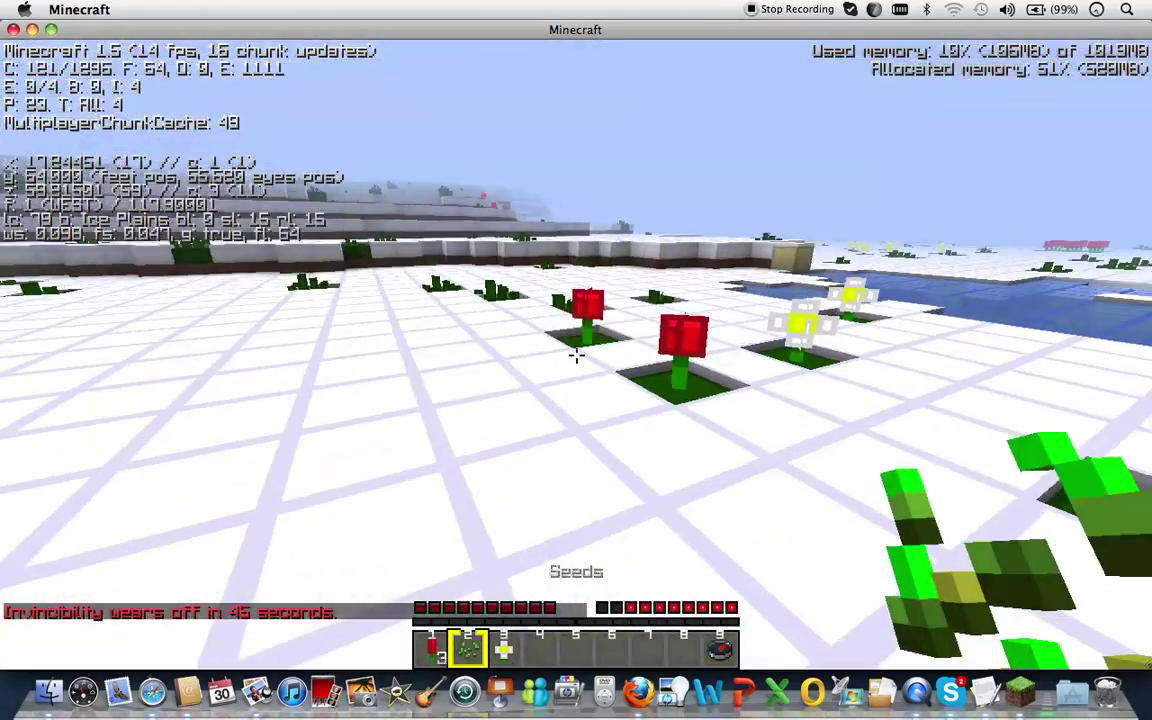
{"action": "left_click", "coordinate": [576, 355]}
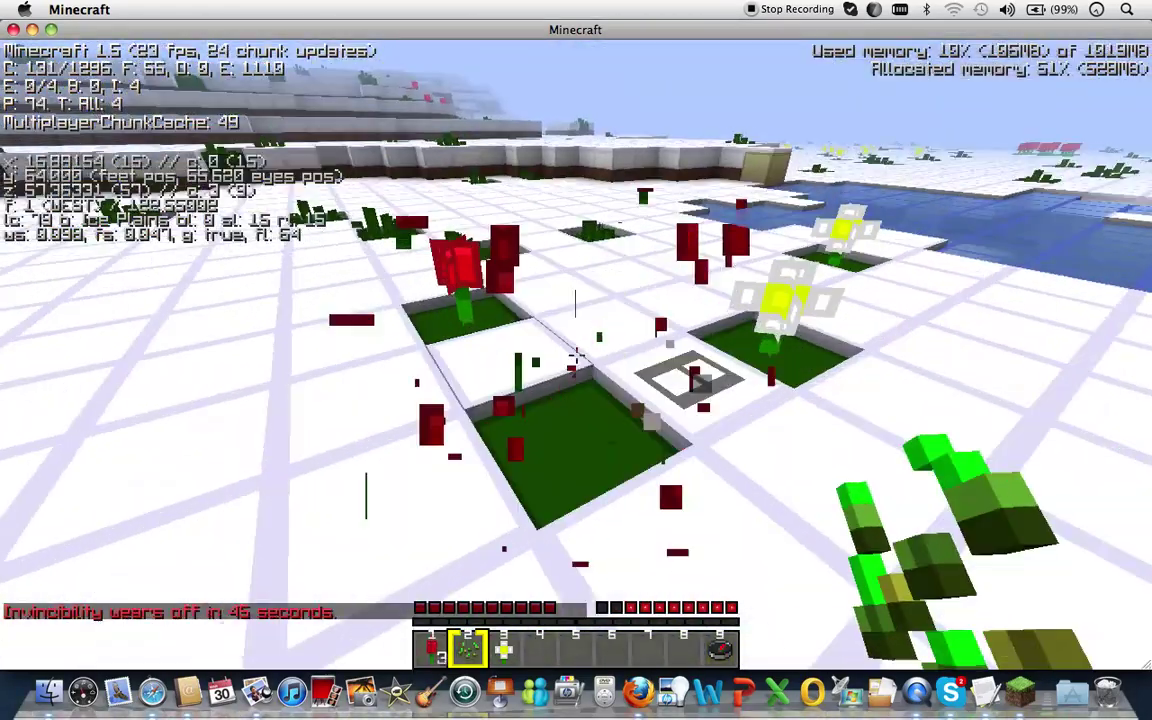
{"action": "key", "text": "w"}
{"action": "key", "text": "w"}
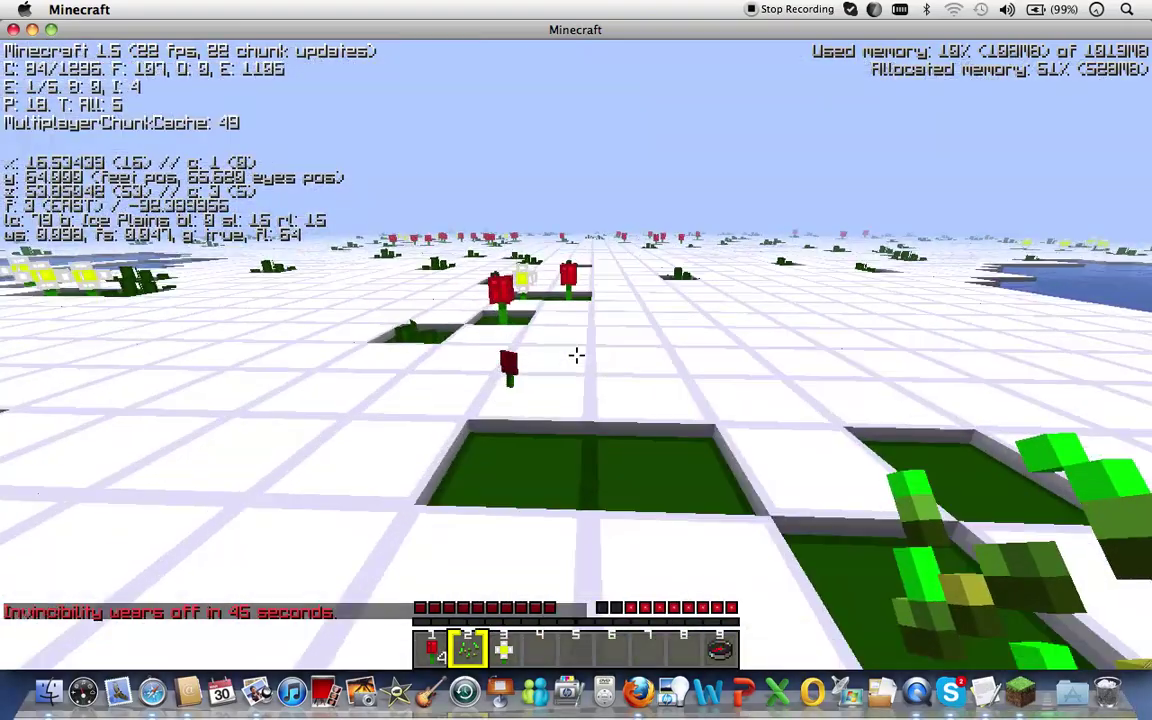
{"action": "left_click", "coordinate": [576, 355]}
{"action": "key", "text": "w"}
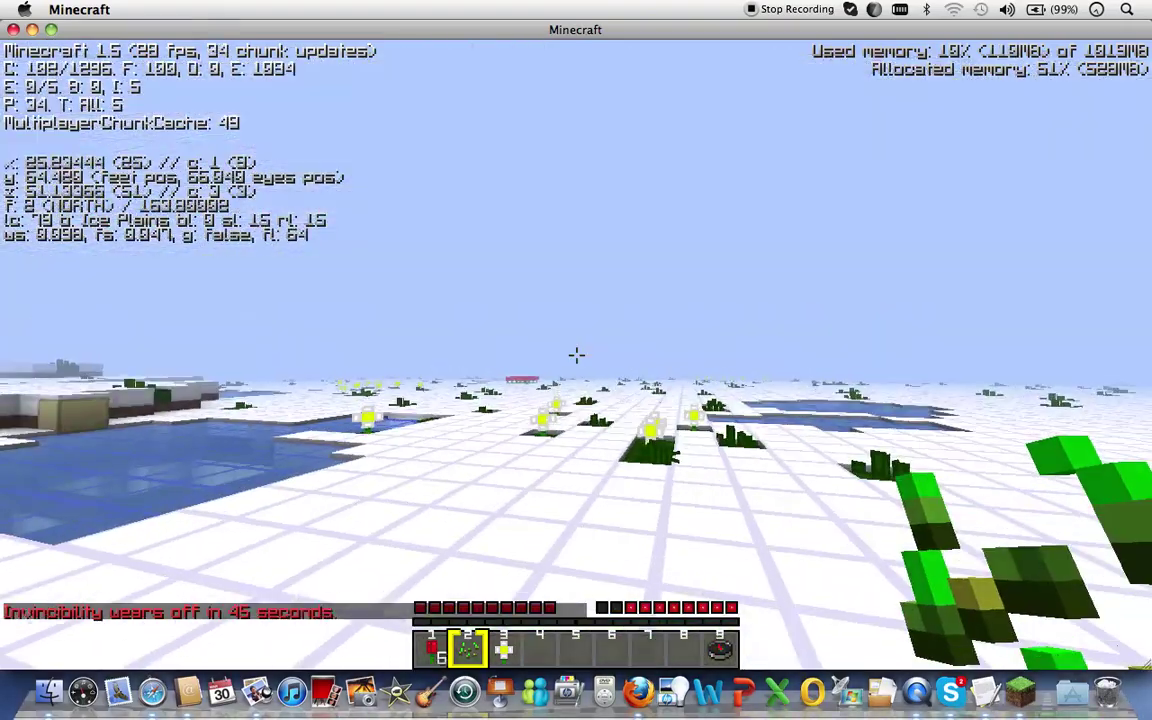
{"action": "key", "text": "1"}
{"action": "key", "text": "w"}
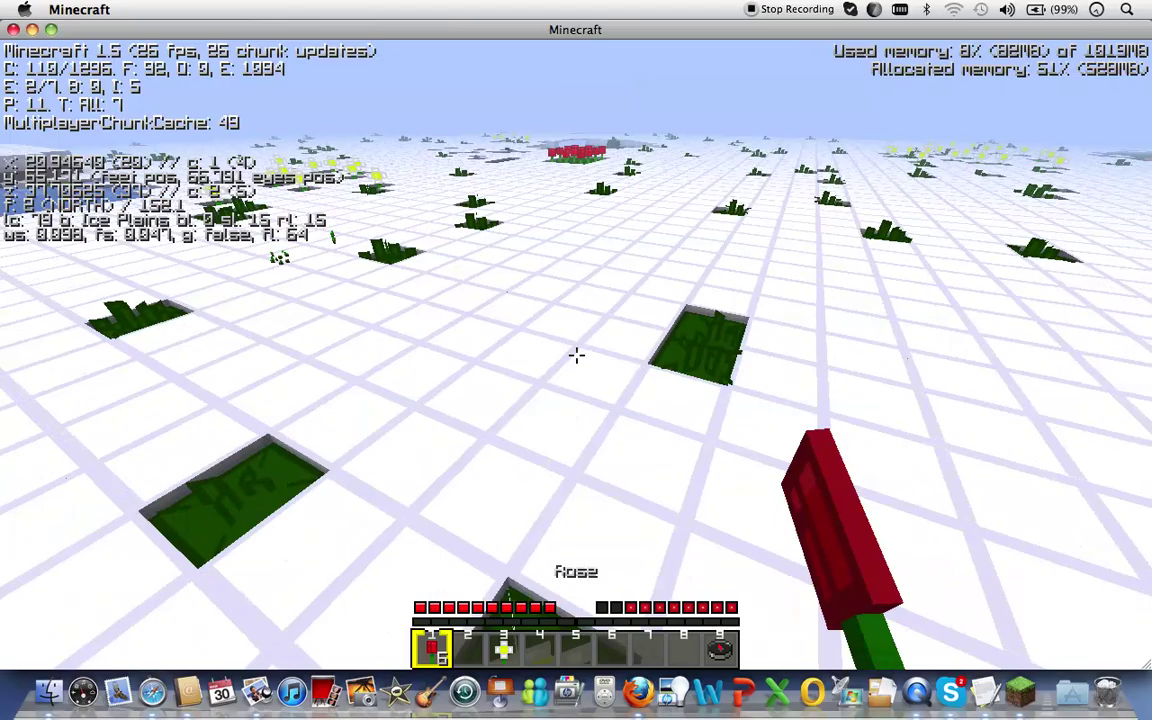
{"action": "key", "text": "w"}
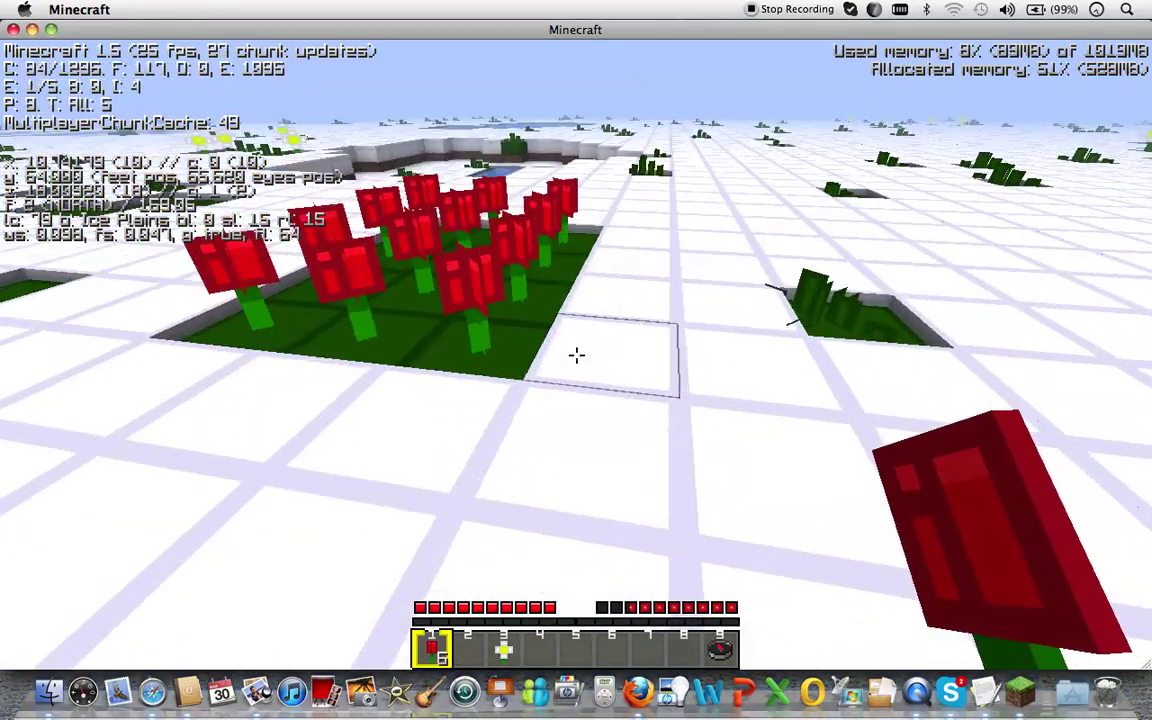
Plant the remaining roses to fill in the patch.
{"action": "right_click", "coordinate": [576, 354]}
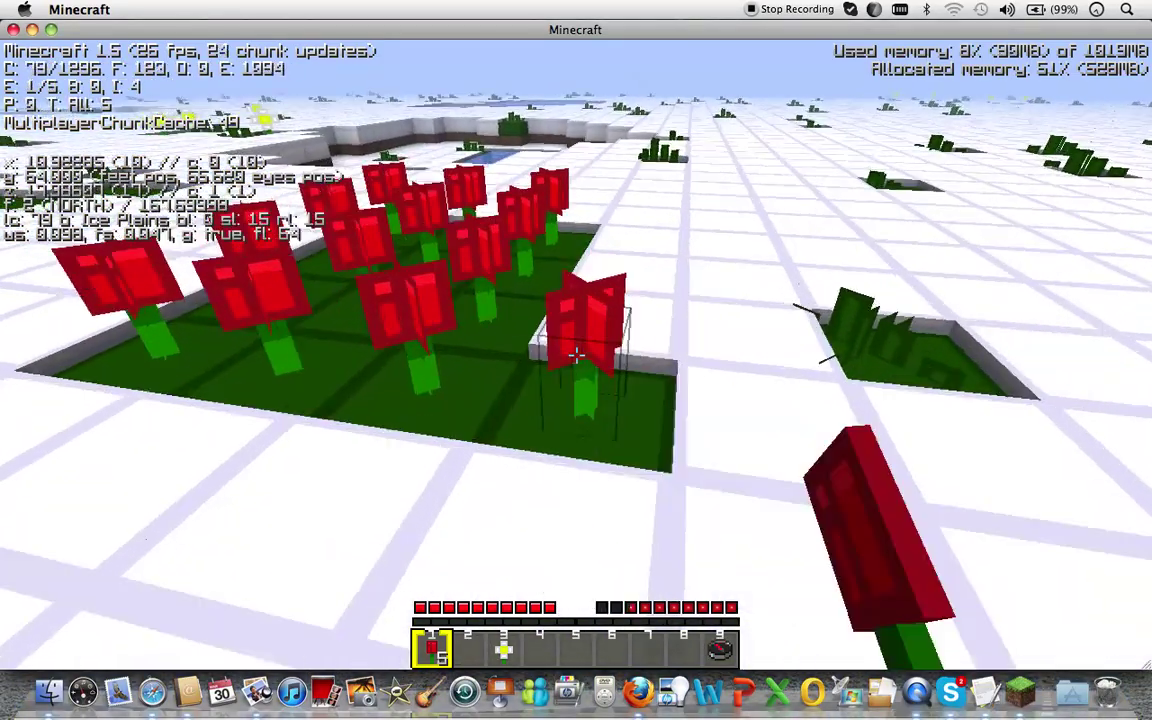
{"action": "right_click", "coordinate": [576, 354]}
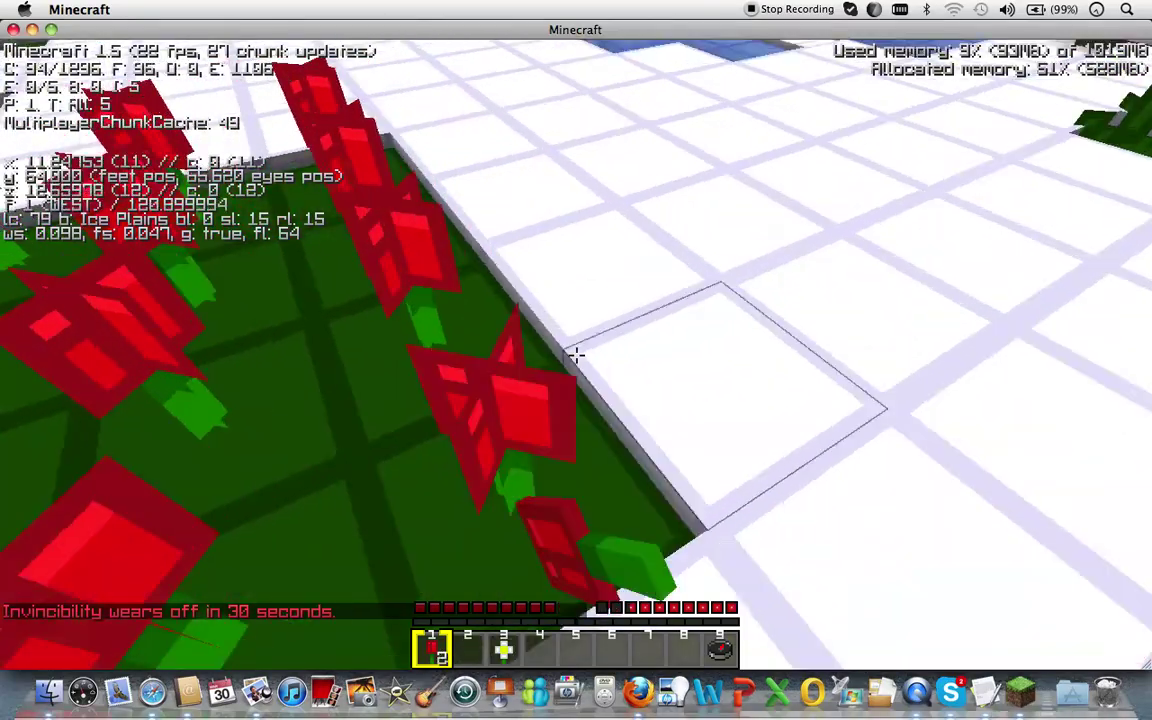
{"action": "right_click", "coordinate": [576, 354]}
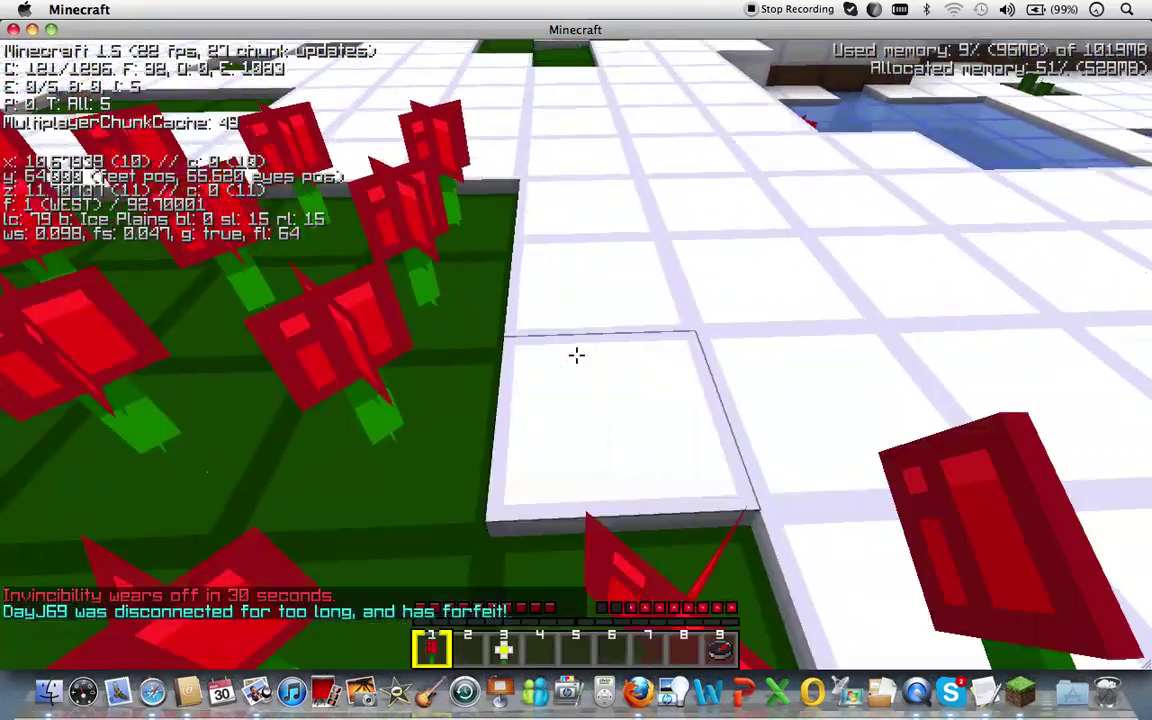
{"action": "right_click", "coordinate": [576, 354]}
{"action": "right_click", "coordinate": [576, 354]}
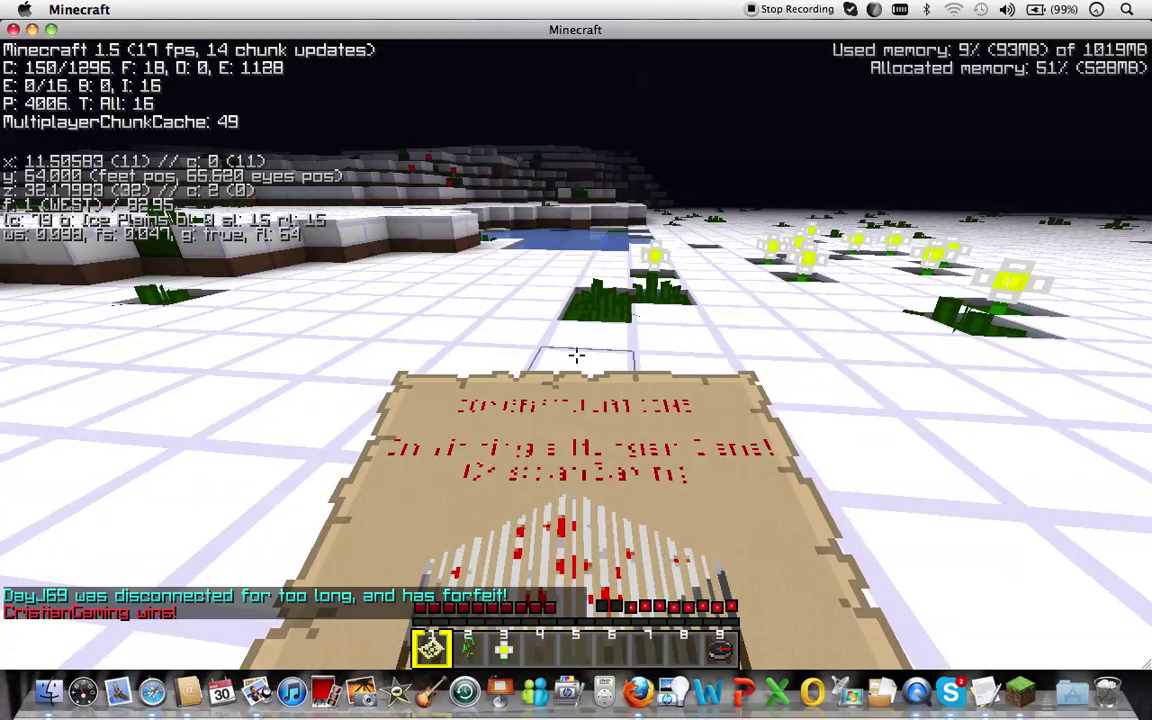
Roam the field with the congratulations map, briefly pause, and break the grass underfoot.
{"action": "key", "text": "w"}
{"action": "key", "text": "a"}
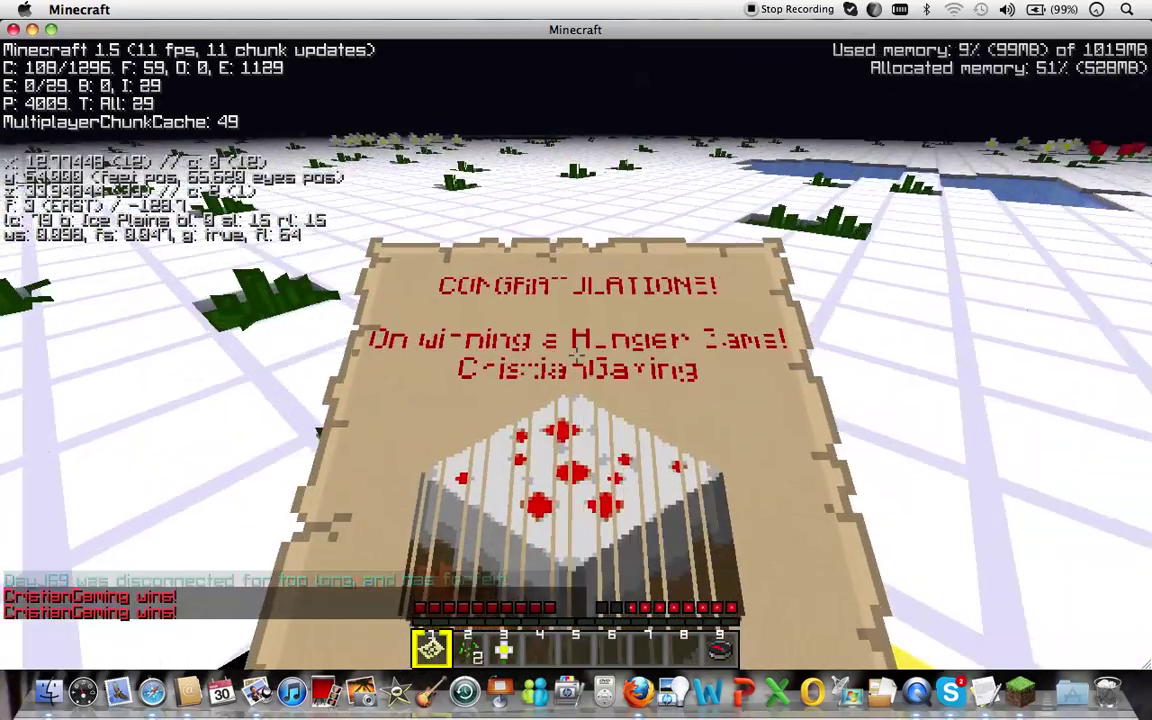
{"action": "key", "text": "w"}
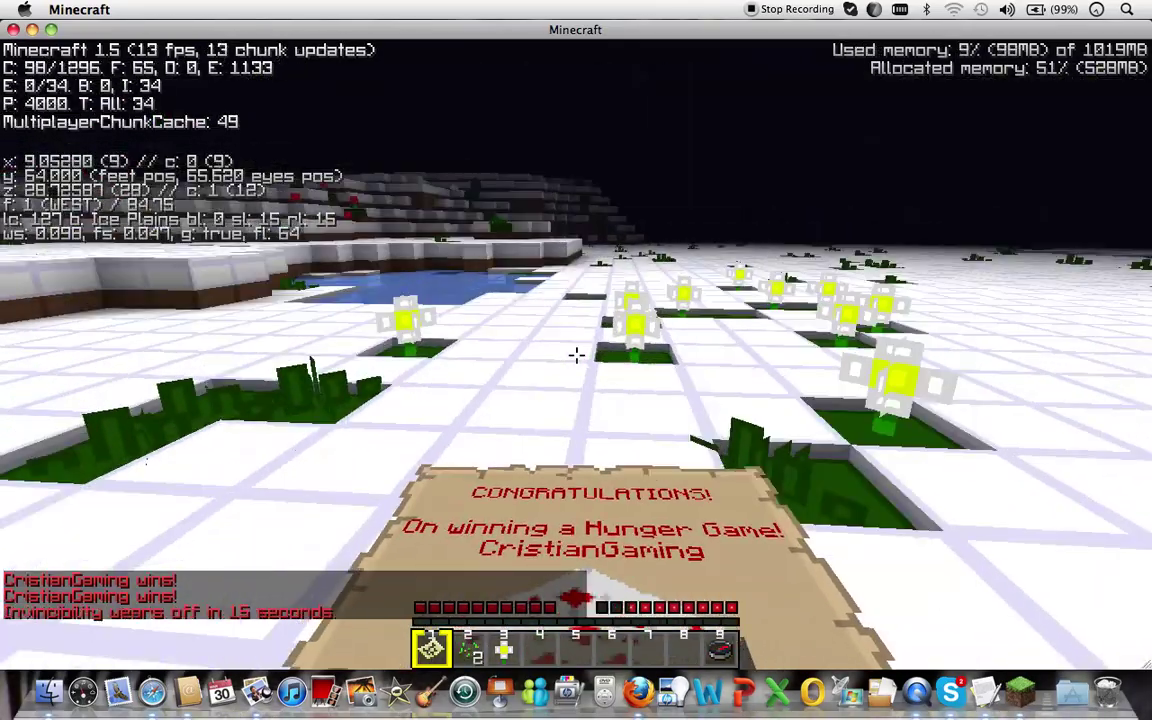
{"action": "key", "text": "Escape"}
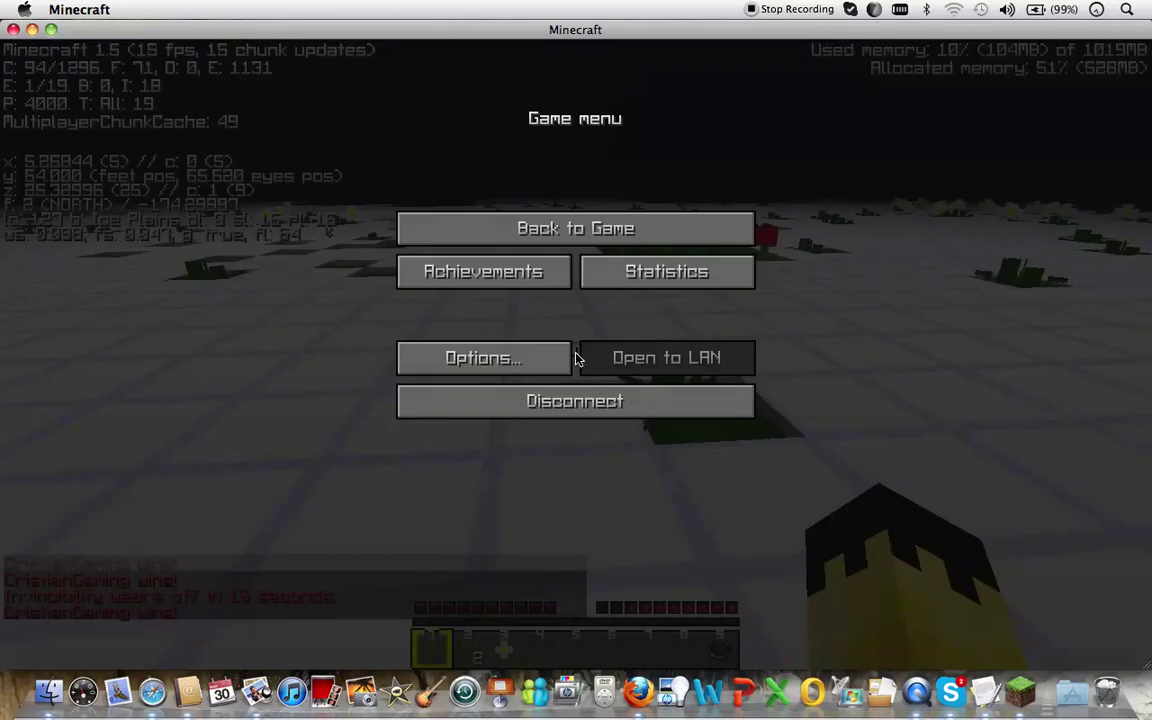
{"action": "key", "text": "Escape"}
{"action": "left_click", "coordinate": [576, 355]}
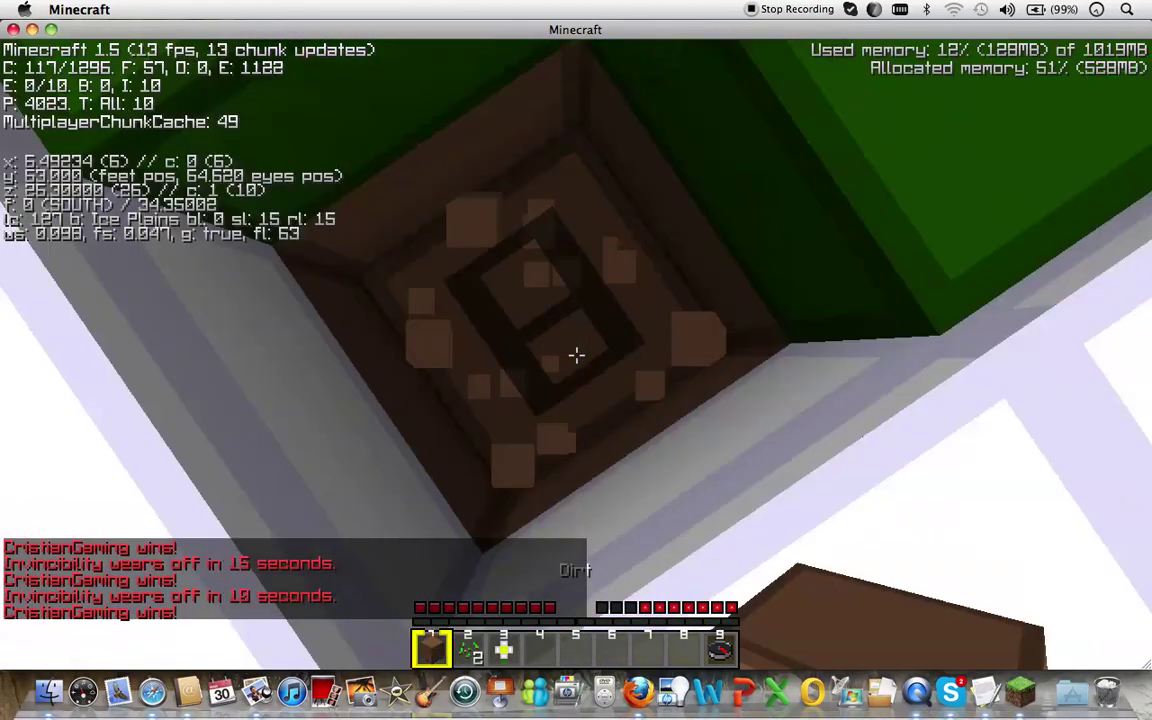
Dig down through grass and dirt, place a dirt block, and mine back up.
{"action": "left_click", "coordinate": [576, 355]}
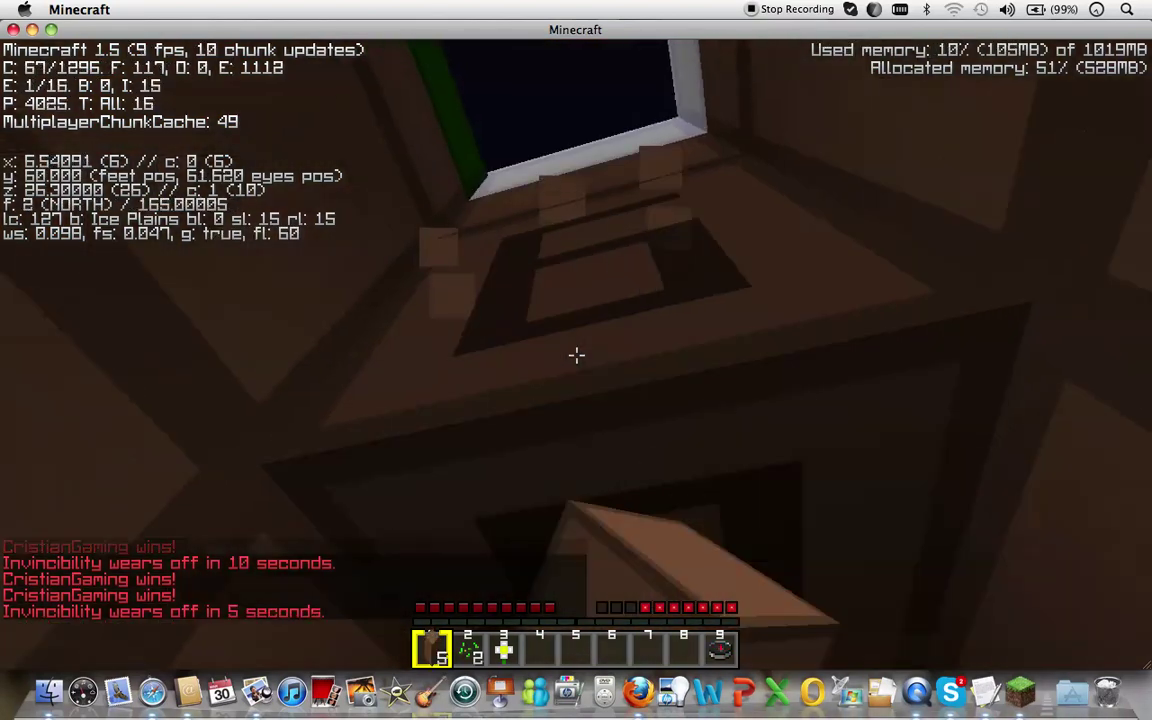
{"action": "left_click", "coordinate": [576, 355]}
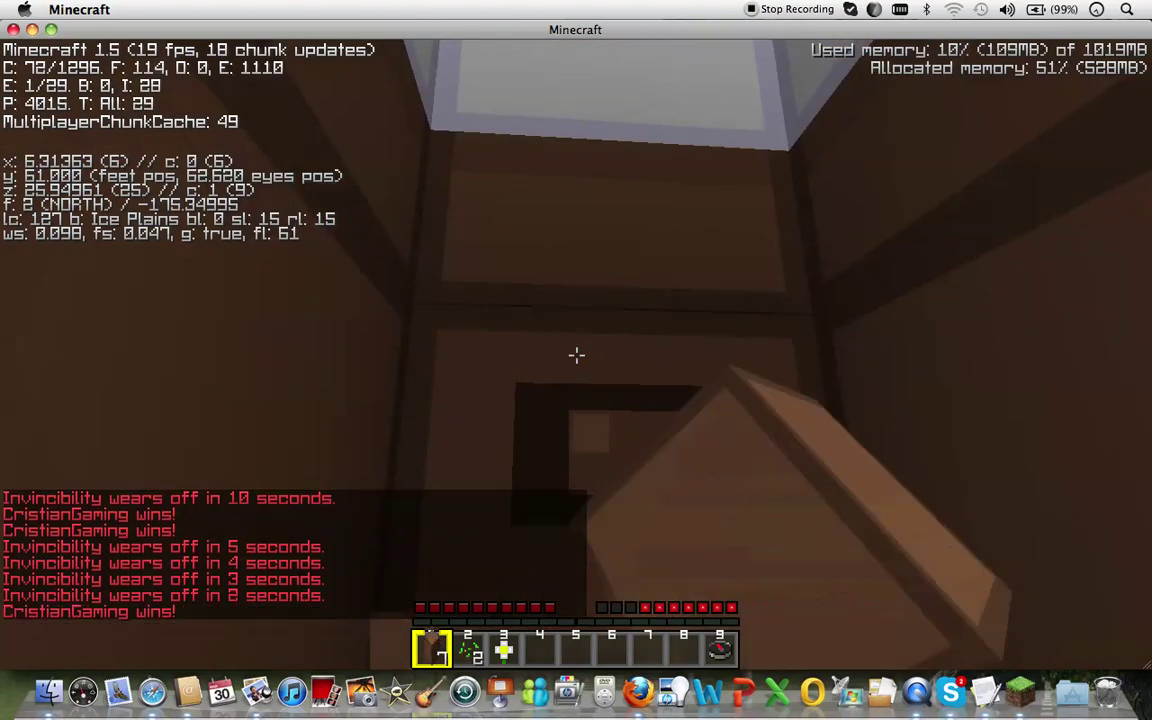
{"action": "right_click", "coordinate": [576, 355]}
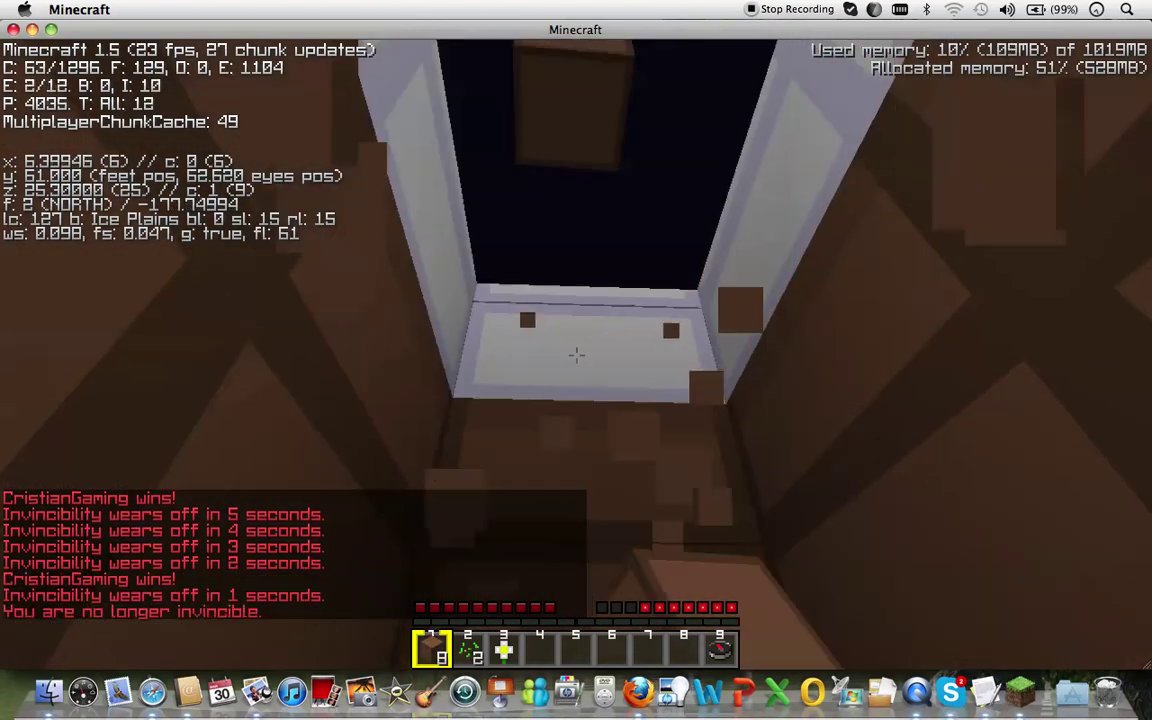
{"action": "left_click", "coordinate": [576, 355]}
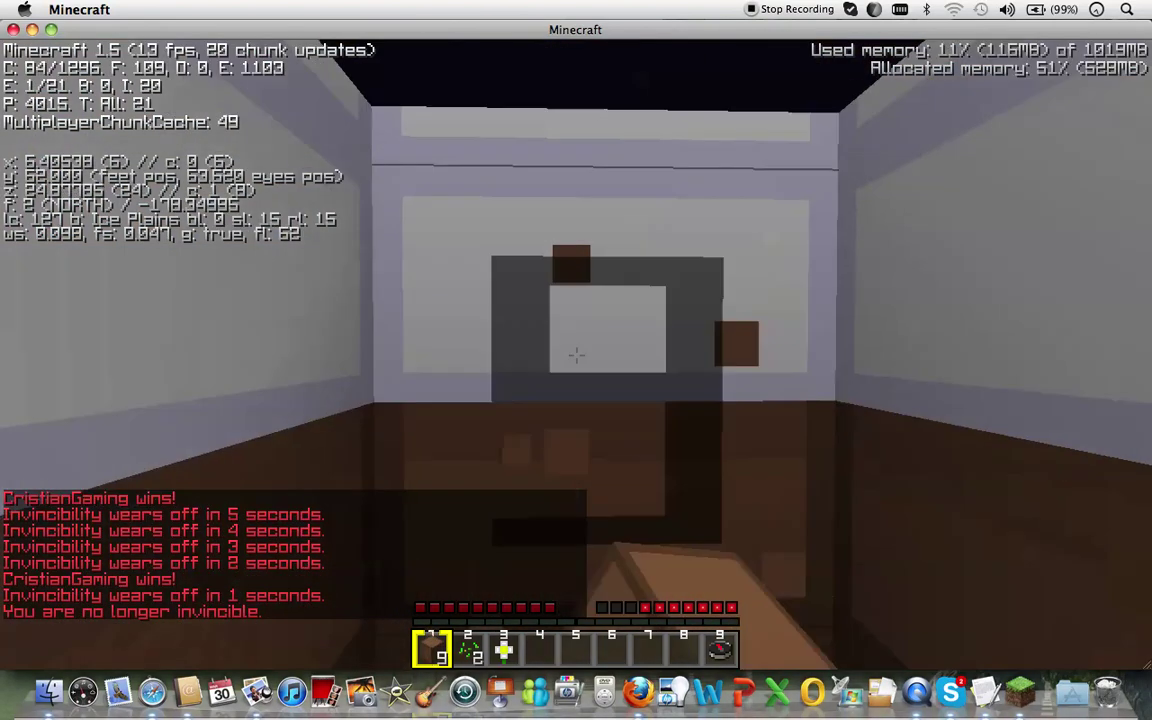
{"action": "left_click", "coordinate": [576, 355]}
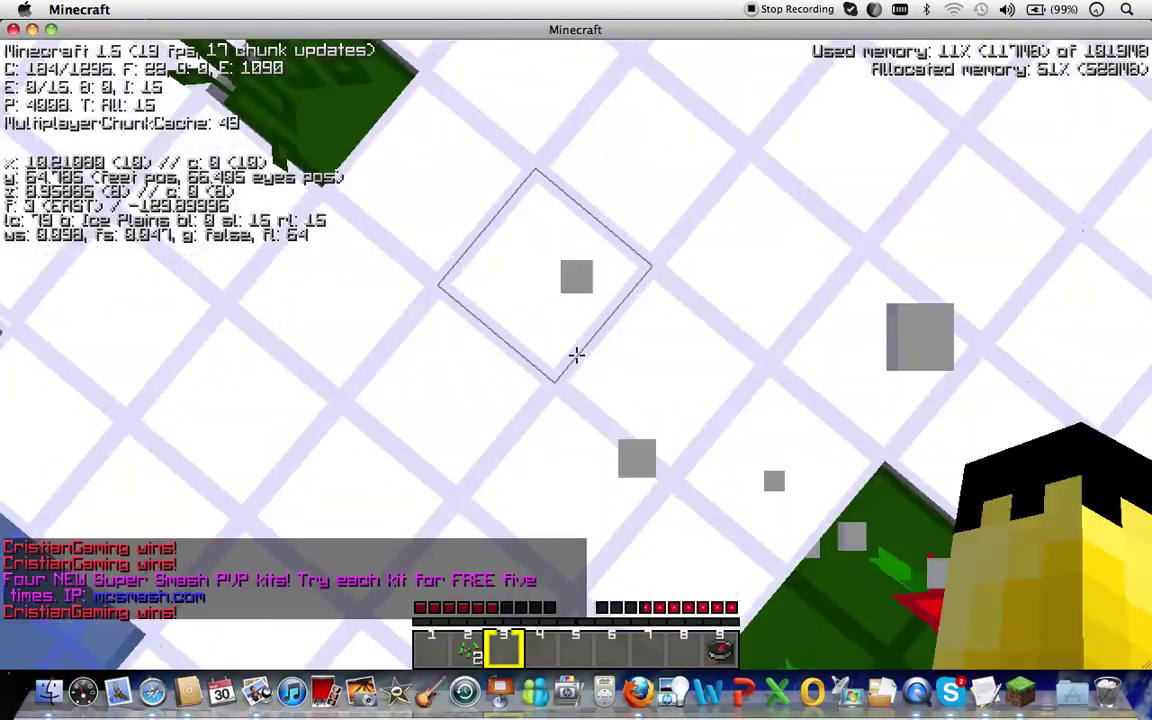
Resume and walk across the ice onto the snow, breaking tall grass ahead.
{"action": "key", "text": "Escape"}
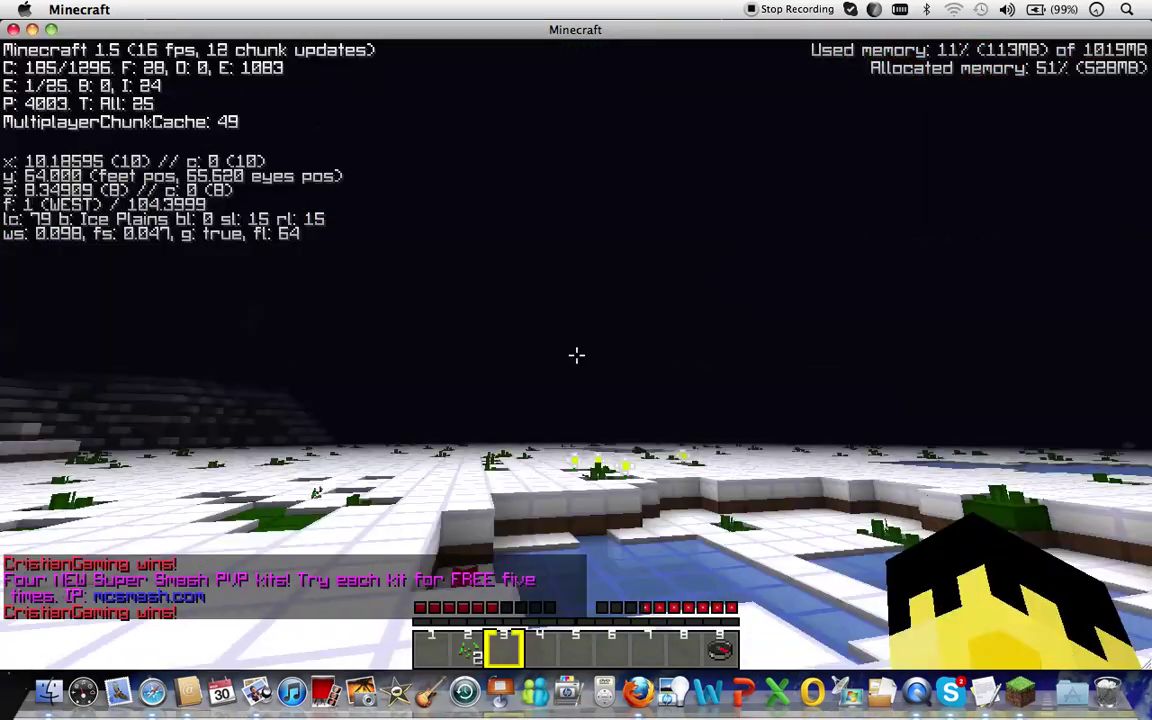
{"action": "key", "text": "w"}
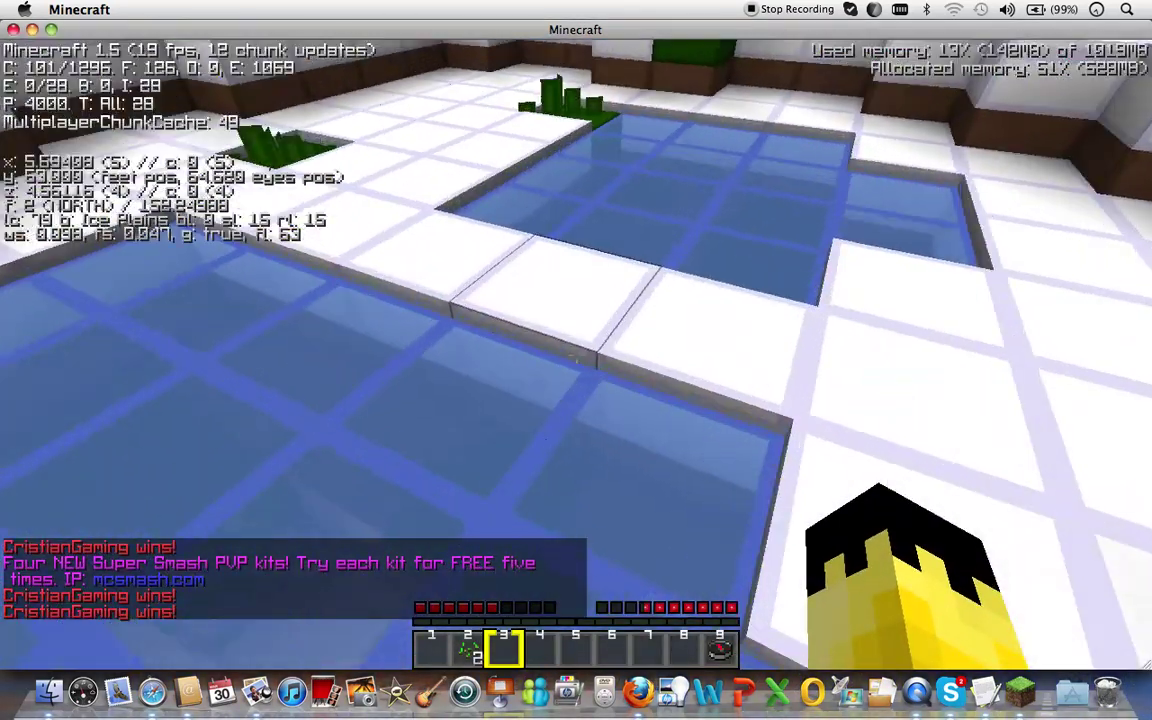
{"action": "key", "text": "w"}
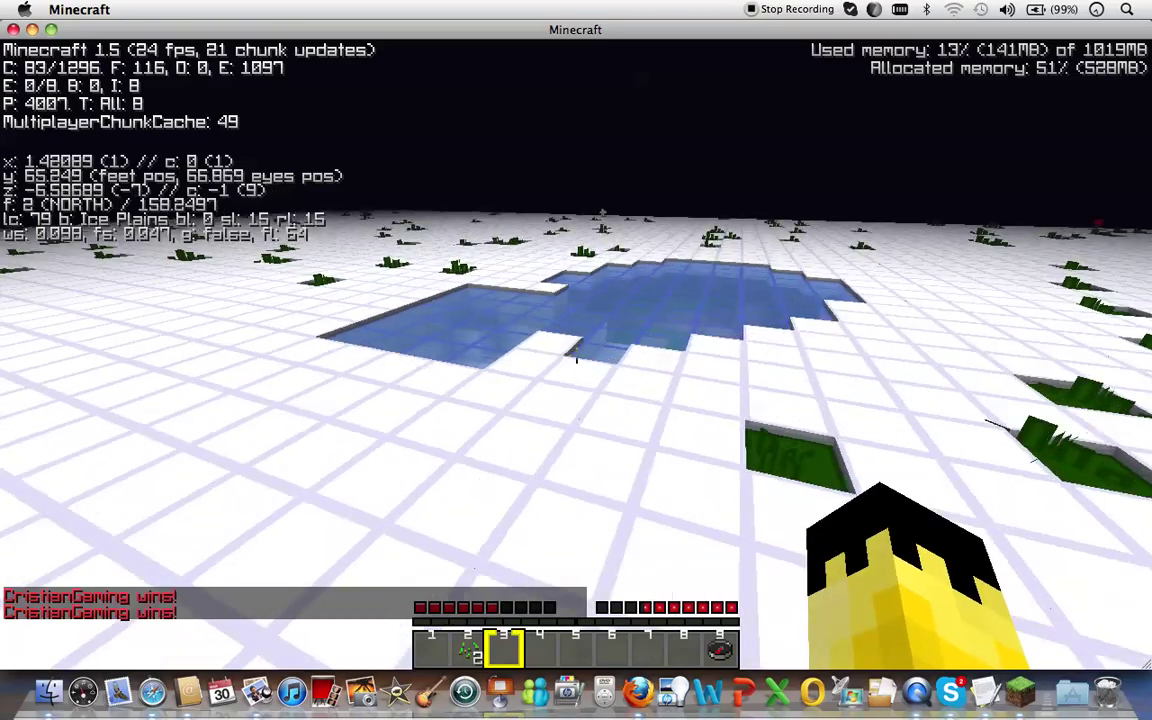
{"action": "key", "text": "w"}
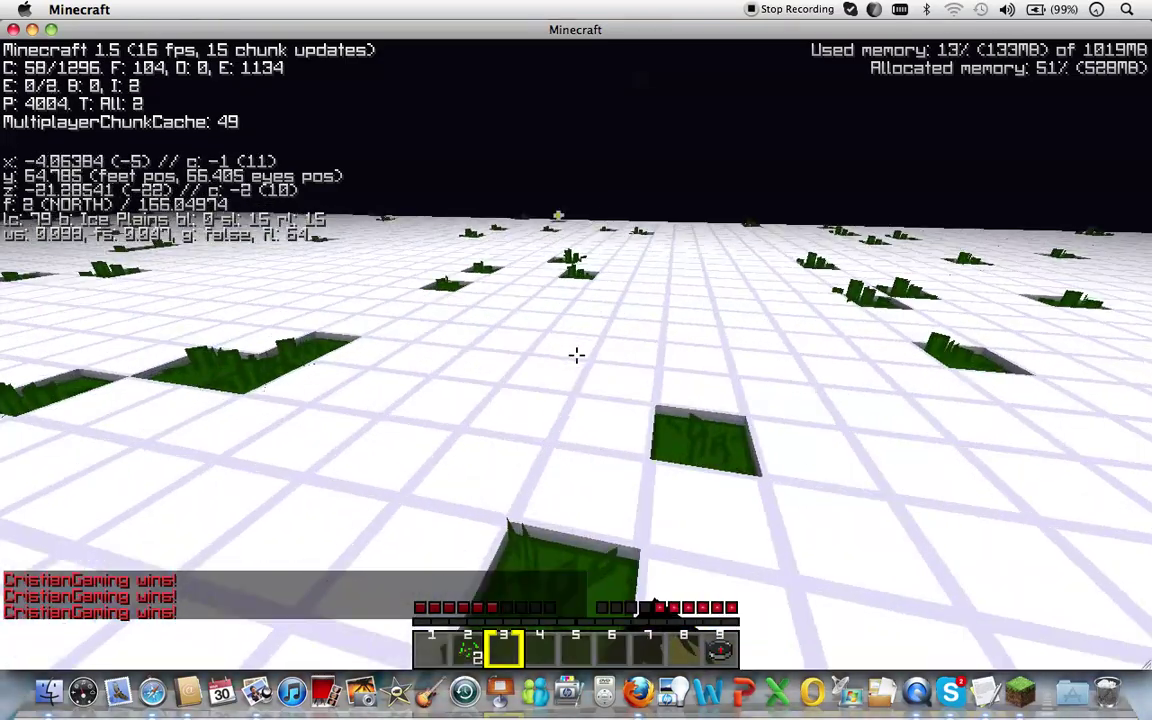
{"action": "left_click", "coordinate": [576, 354]}
{"action": "key", "text": "w"}
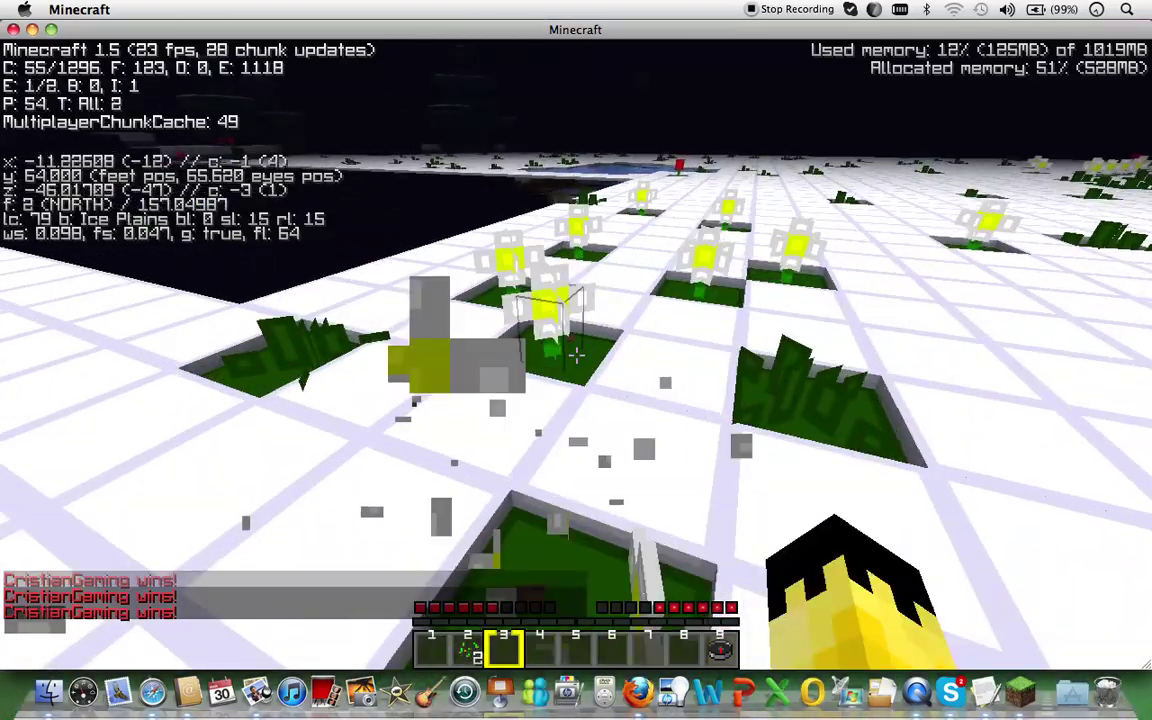
Break the grass and flowers ahead, picking up dandelions.
{"action": "key", "text": "w"}
{"action": "left_click", "coordinate": [576, 354]}
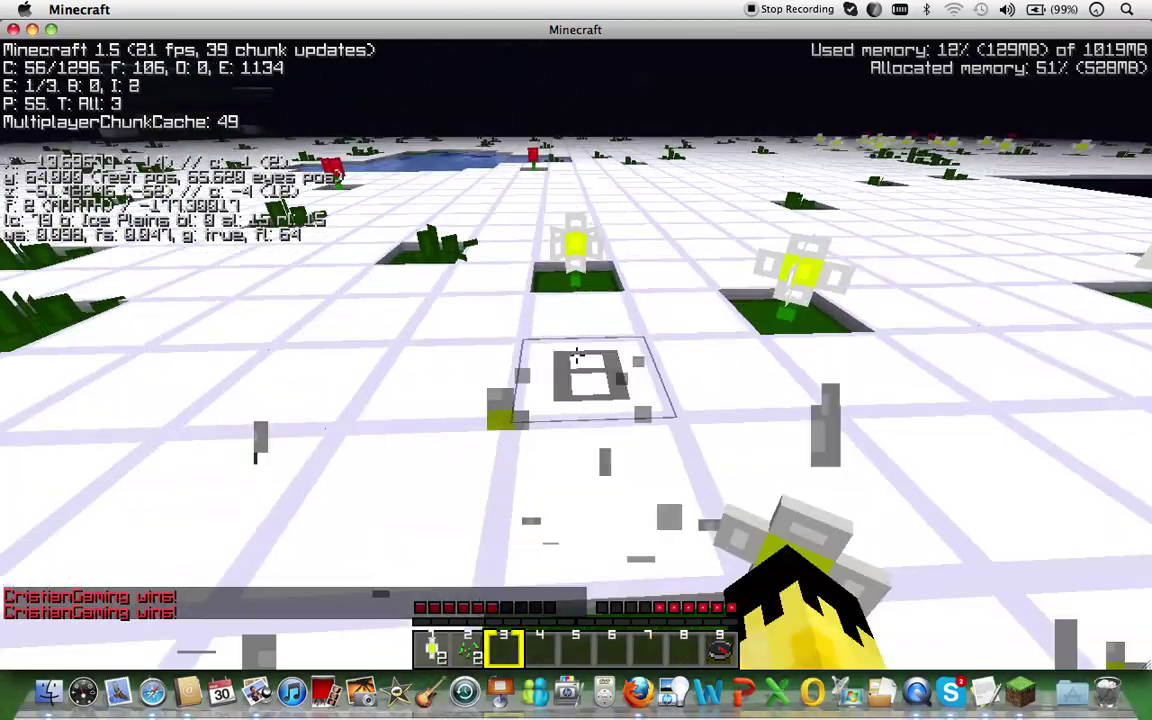
{"action": "left_click", "coordinate": [576, 354]}
{"action": "key", "text": "w"}
{"action": "left_click", "coordinate": [576, 354]}
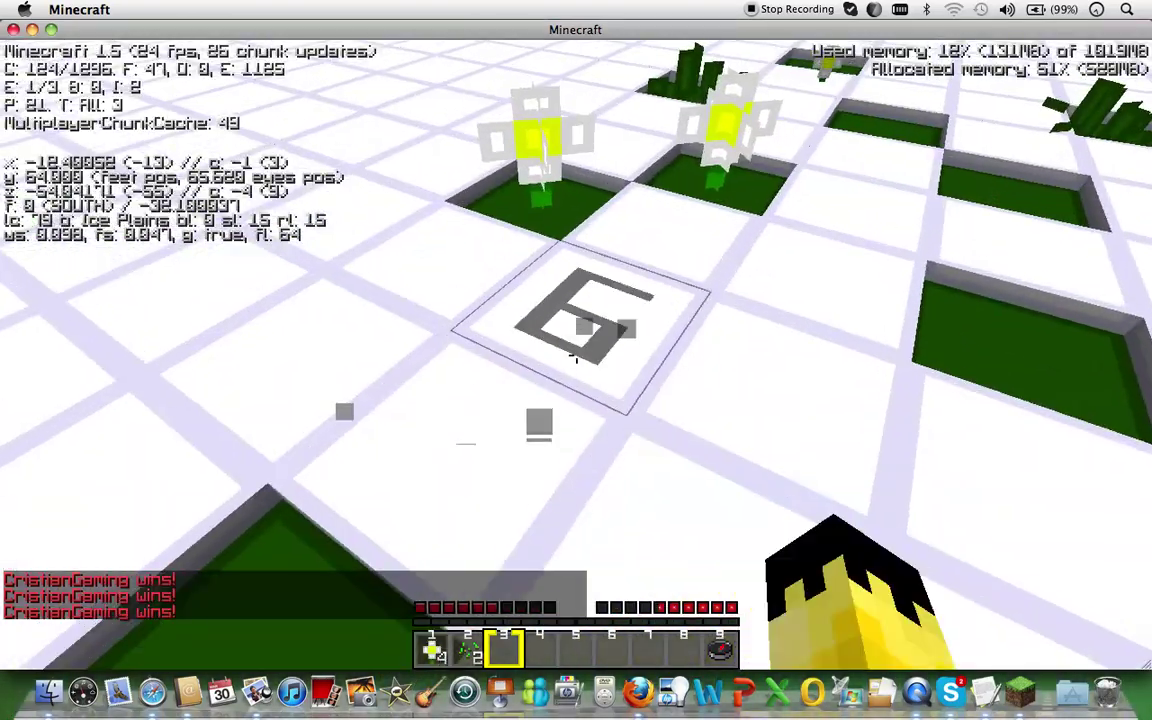
{"action": "left_click", "coordinate": [576, 354]}
Hold the dandelions and plant them in a letter shape across the grass squares.
{"action": "key", "text": "w"}
{"action": "key", "text": "1"}
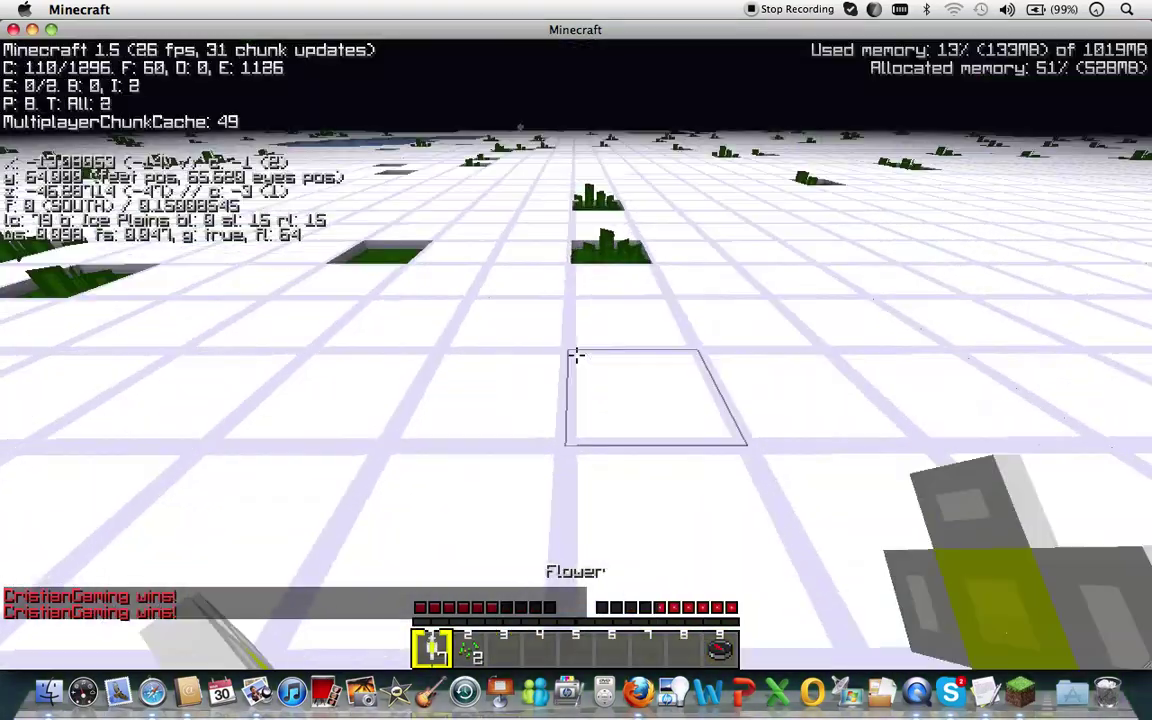
{"action": "right_click", "coordinate": [576, 354]}
{"action": "key", "text": "s"}
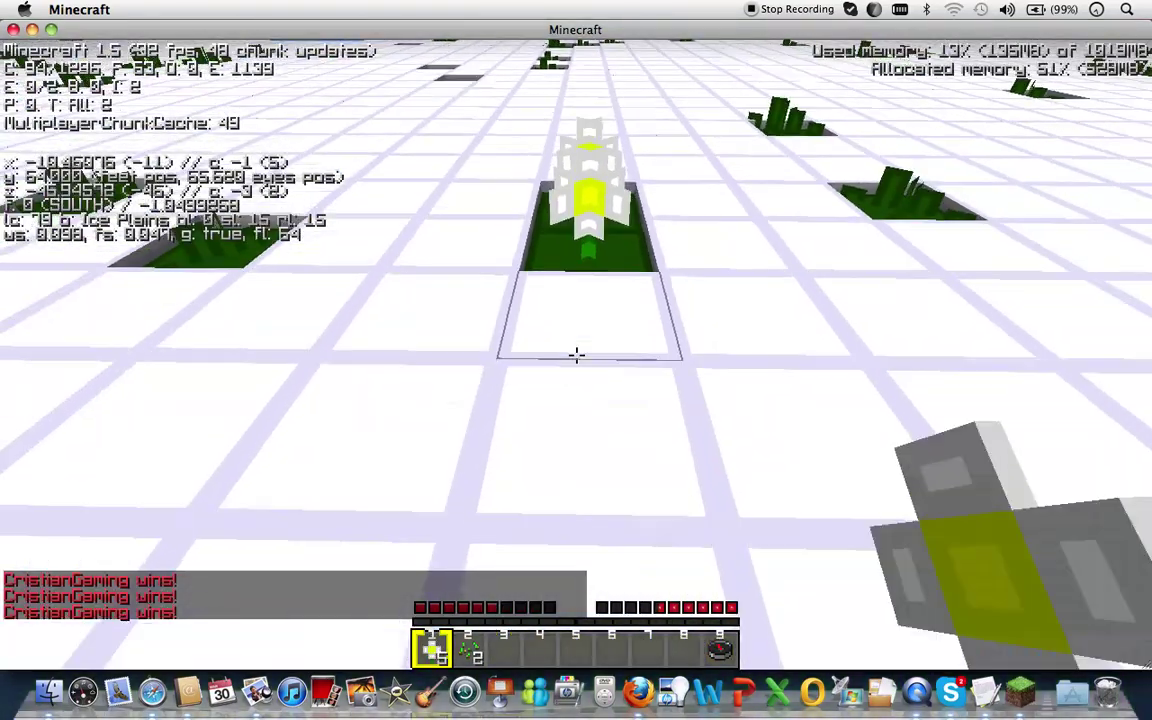
{"action": "right_click", "coordinate": [576, 354]}
{"action": "key", "text": "d"}
{"action": "right_click", "coordinate": [576, 354]}
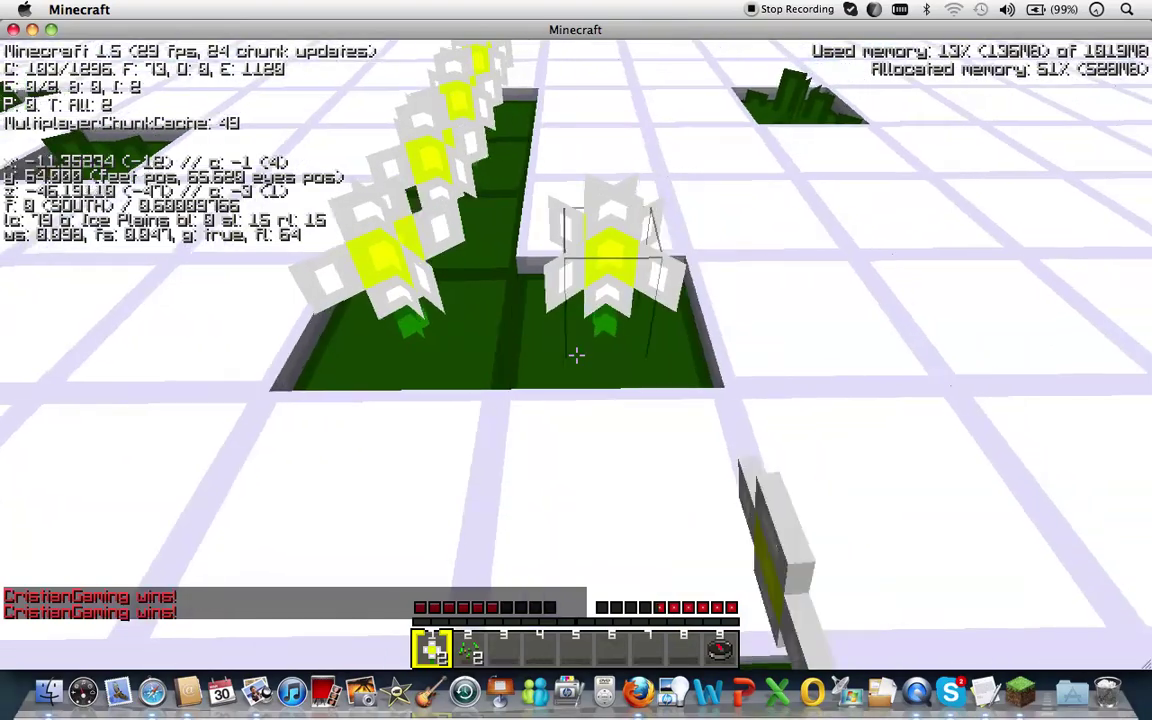
{"action": "right_click", "coordinate": [576, 354]}
{"action": "right_click", "coordinate": [576, 354]}
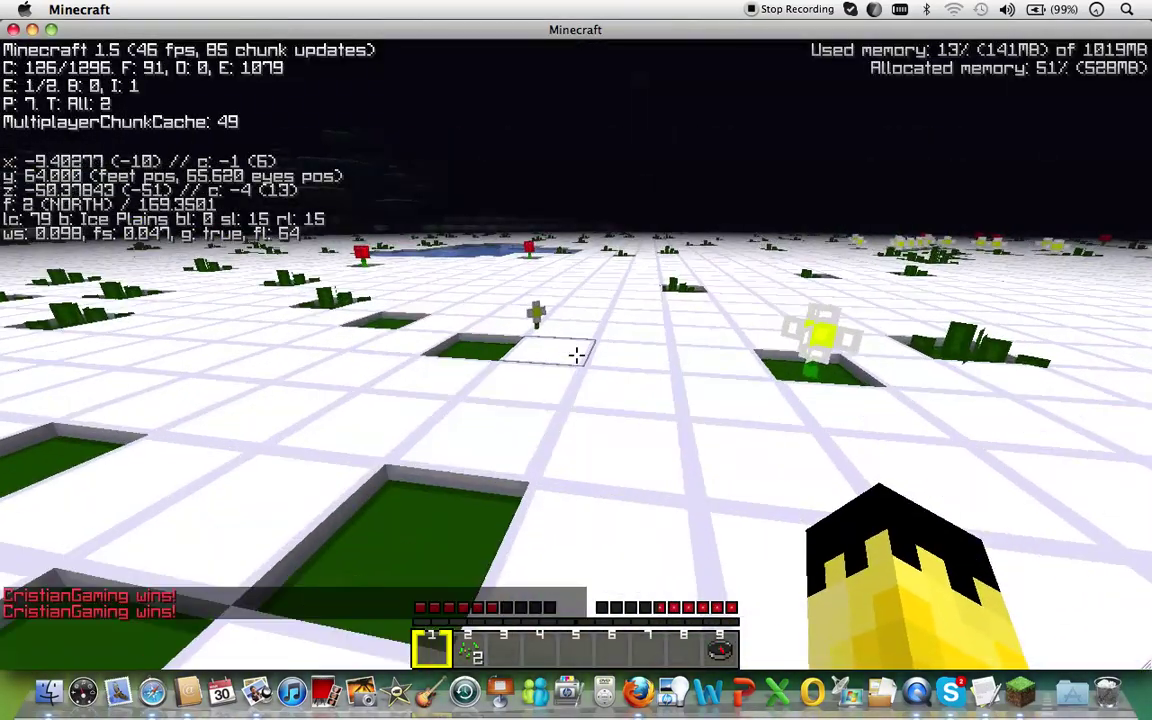
{"action": "key", "text": "w"}
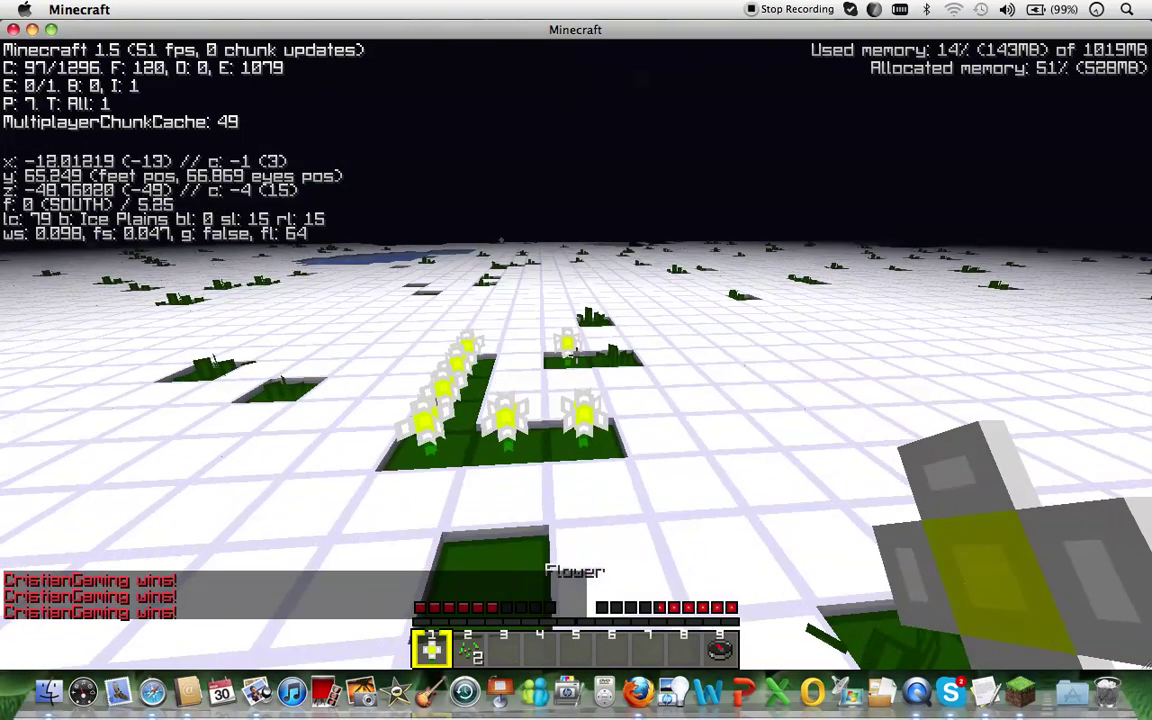